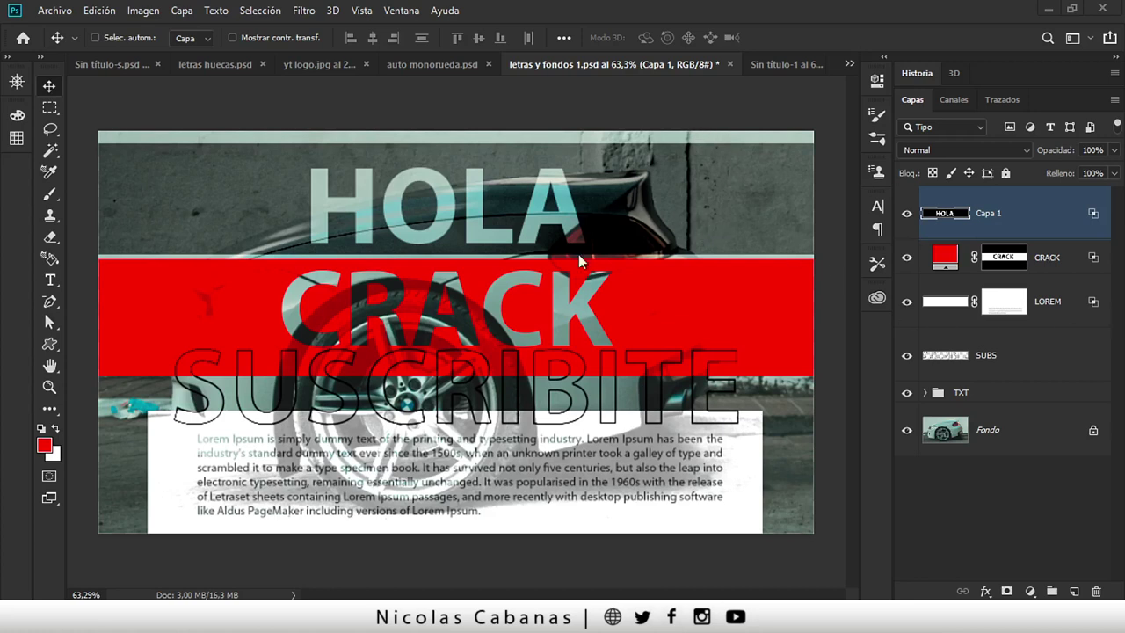
- Bring up Sin título-1, zoom into the HOLA band, and select the car and red band layers
{"action": "left_click", "coordinate": [771, 66]}
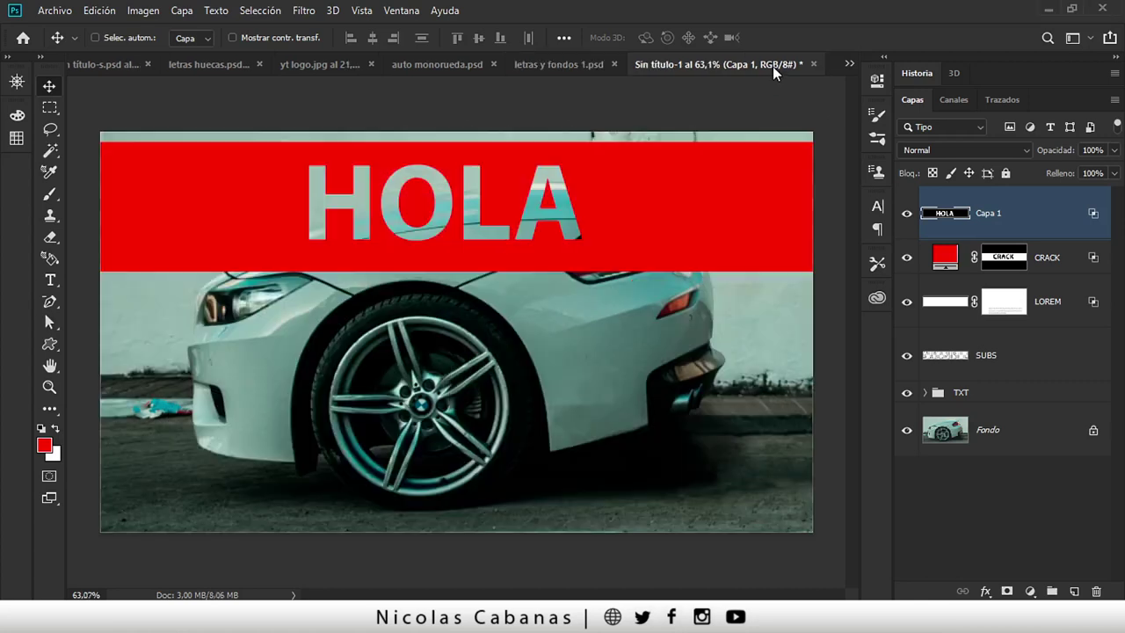
{"action": "key", "text": "z"}
{"action": "mouse_move", "coordinate": [582, 244]}
{"action": "left_mouse_down"}
{"action": "mouse_move", "coordinate": [607, 243]}
{"action": "mouse_move", "coordinate": [568, 246]}
{"action": "mouse_move", "coordinate": [658, 261]}
{"action": "left_mouse_up"}
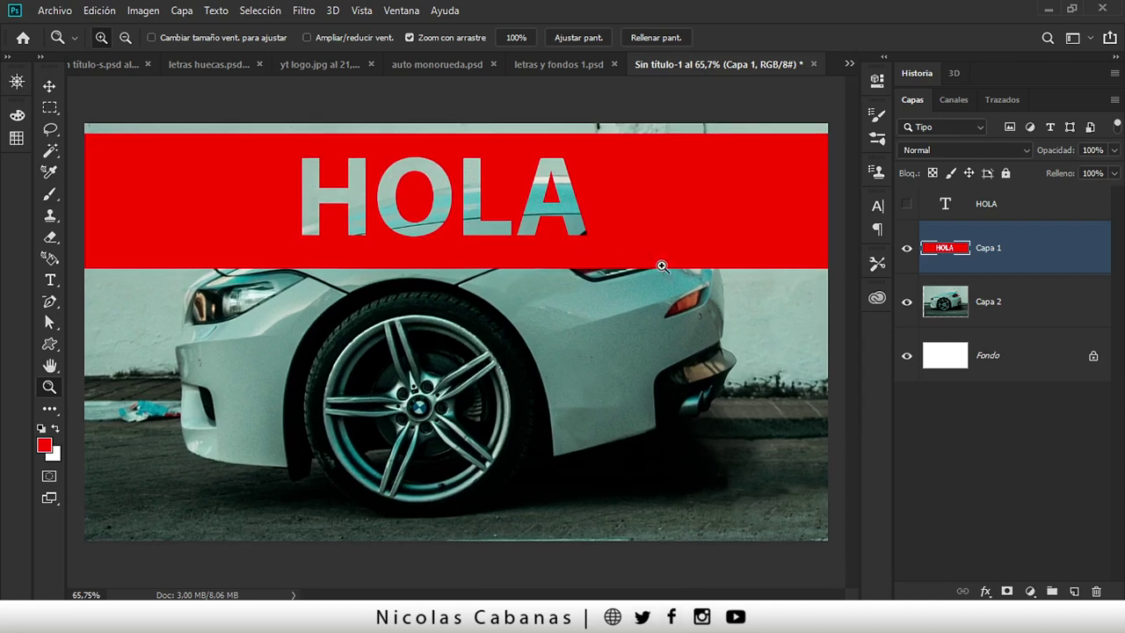
{"action": "left_click", "coordinate": [982, 297]}
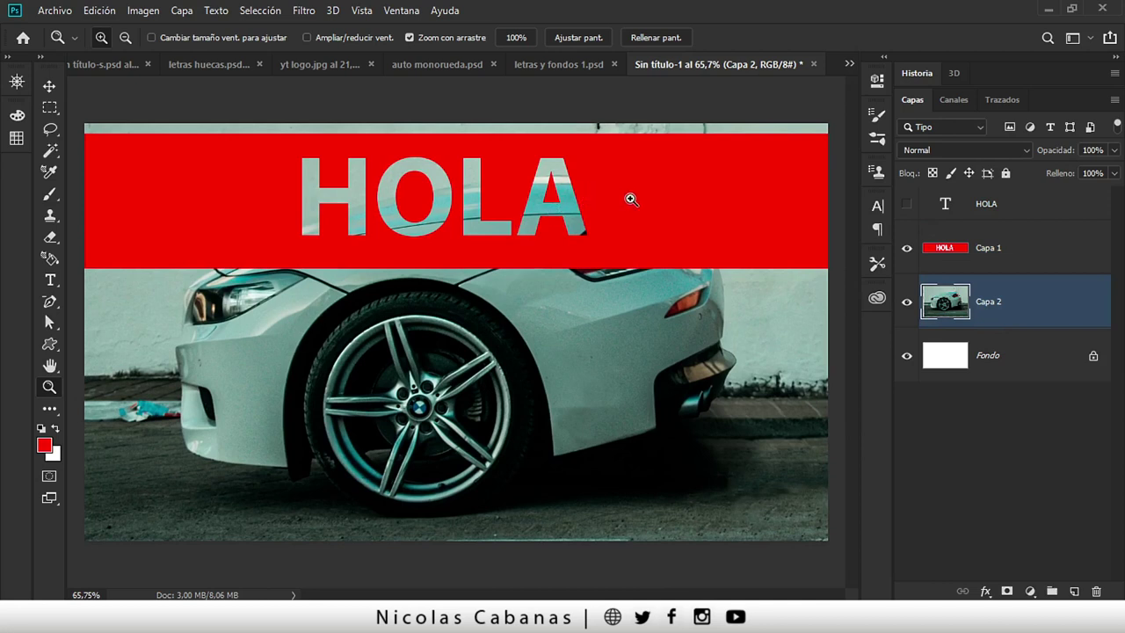
{"action": "left_click", "coordinate": [1011, 247]}
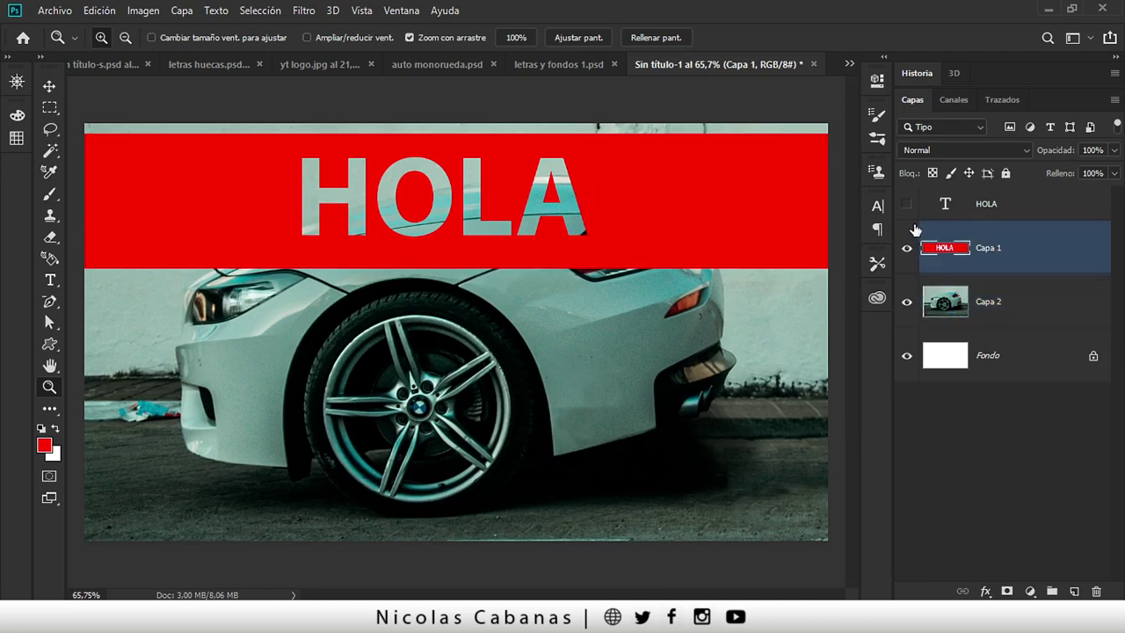
- Inspect the HOLA letters up close, compare with letras y fondos 1.psd, then return
{"action": "mouse_move", "coordinate": [552, 167]}
{"action": "left_mouse_down"}
{"action": "mouse_move", "coordinate": [530, 169]}
{"action": "mouse_move", "coordinate": [549, 172]}
{"action": "left_mouse_up"}
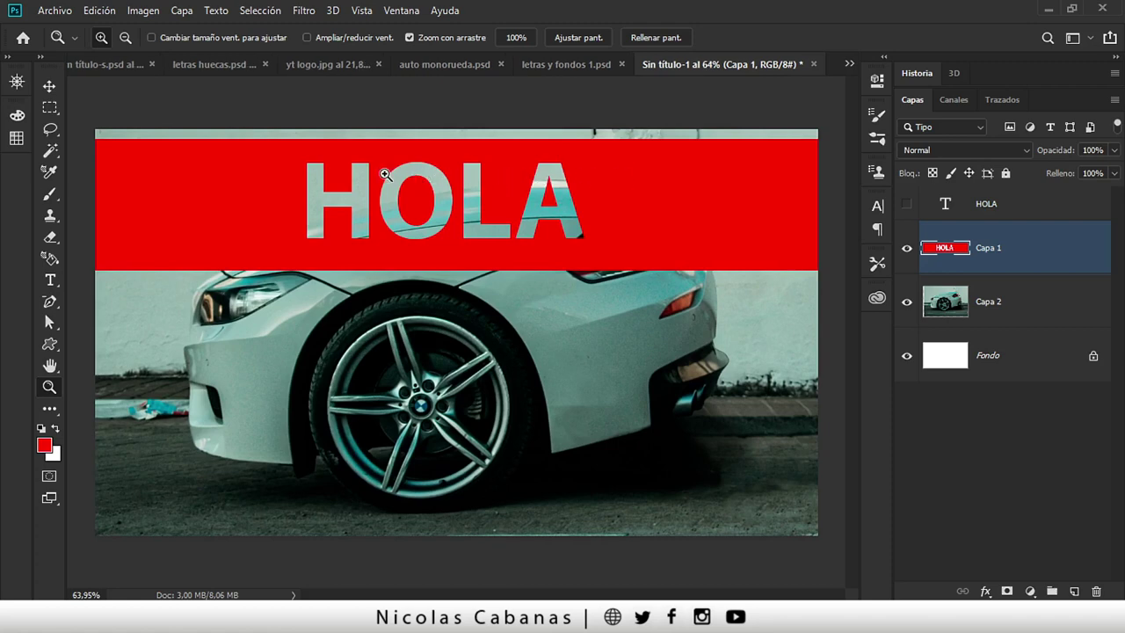
{"action": "left_click_drag", "start_coordinate": [493, 192], "coordinate": [572, 181]}
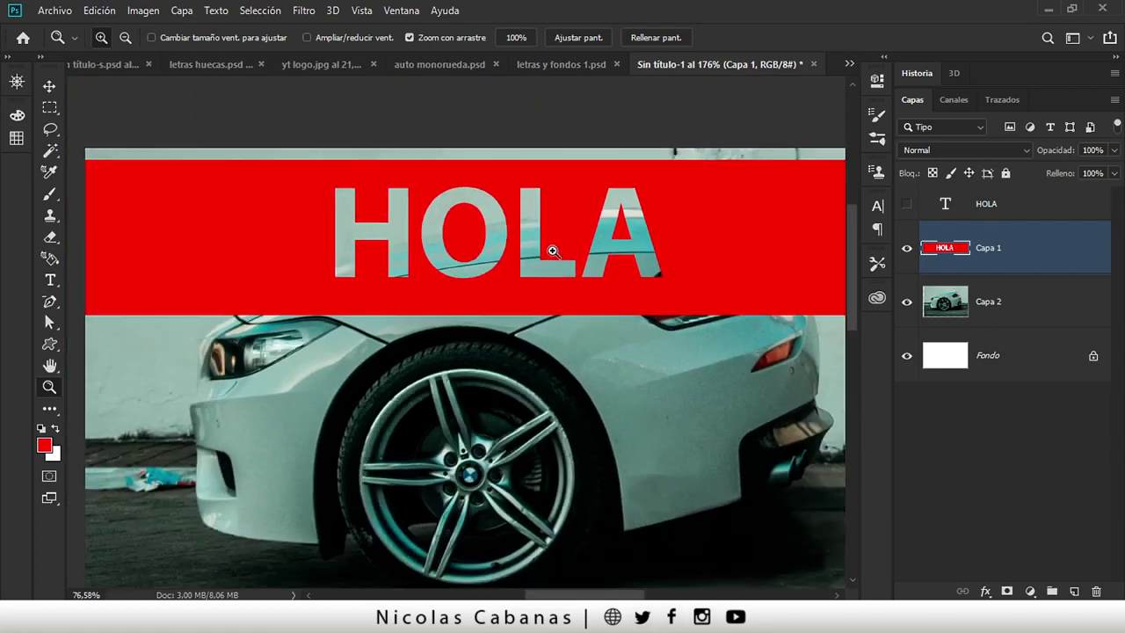
{"action": "left_click_drag", "start_coordinate": [609, 231], "coordinate": [615, 243]}
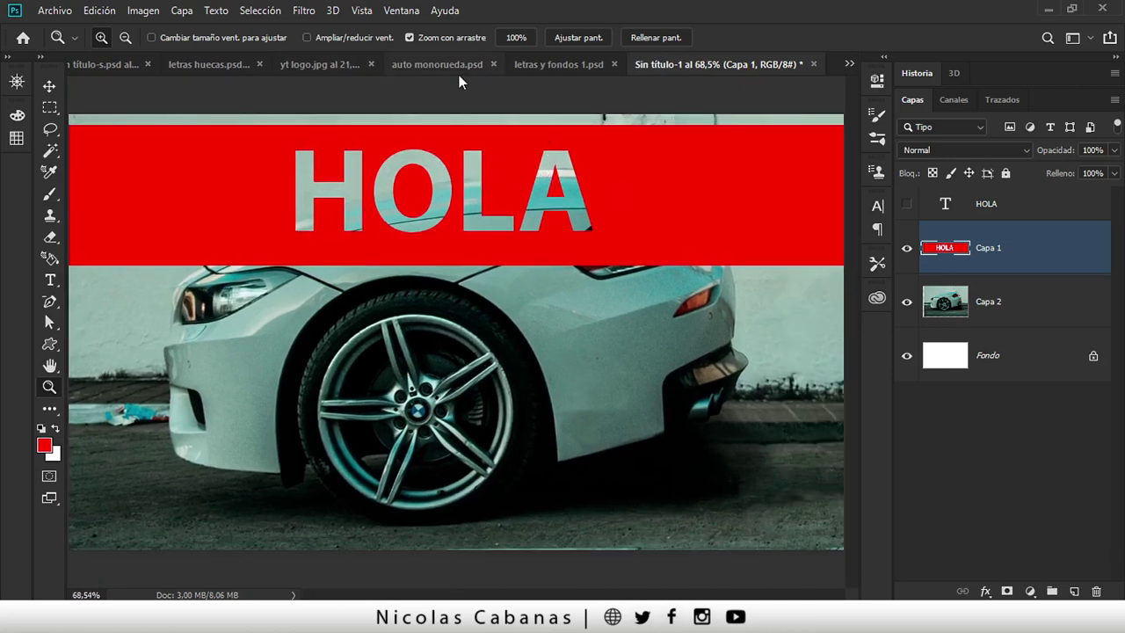
{"action": "left_click", "coordinate": [563, 65]}
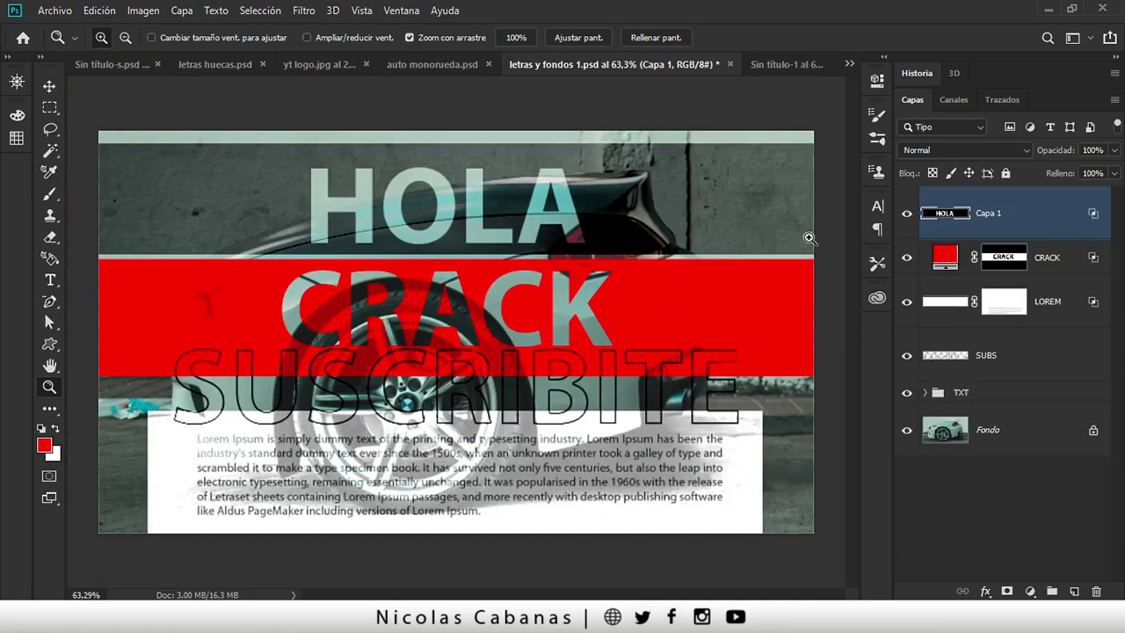
{"action": "left_click", "coordinate": [789, 65]}
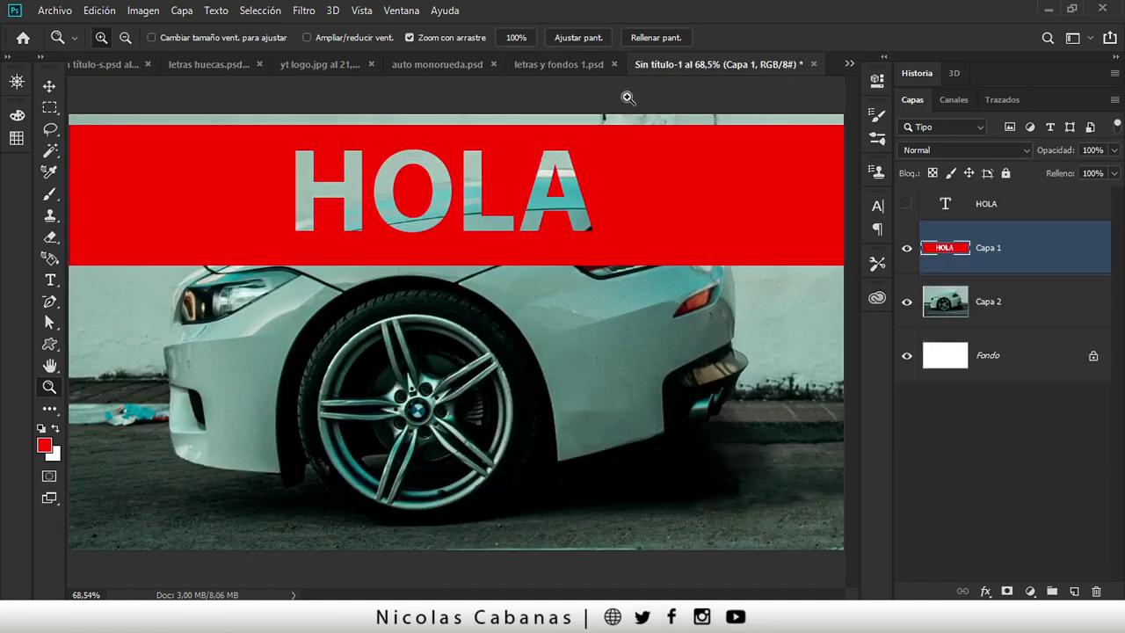
- Nudge the red HOLA band up-left and add black 'CRACK' text below it
{"action": "key", "text": "v"}
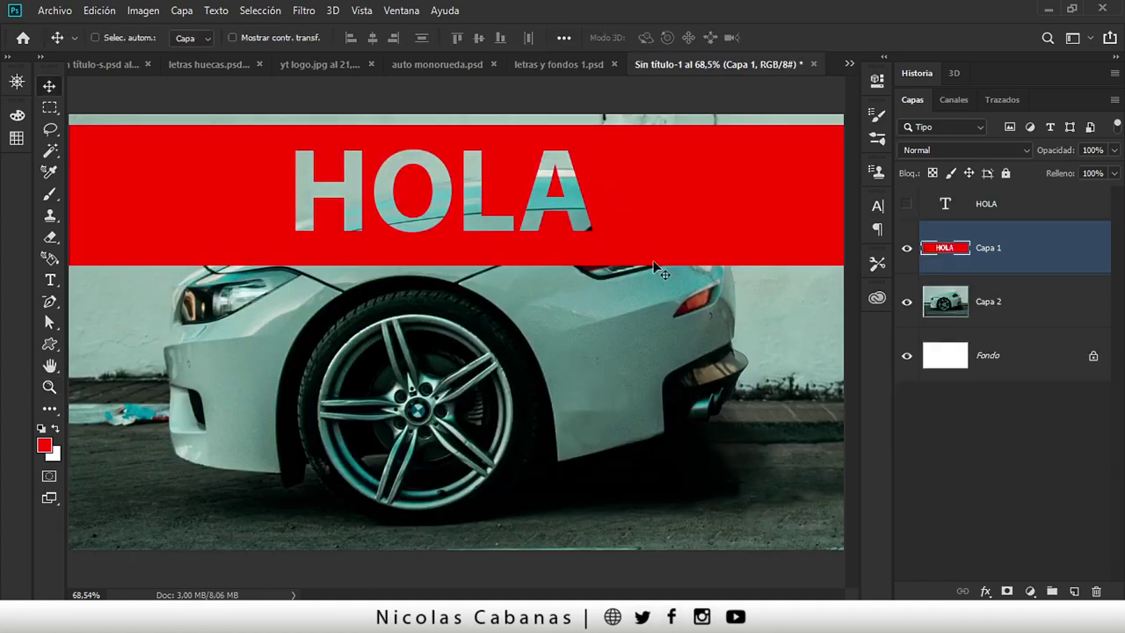
{"action": "left_click_drag", "start_coordinate": [654, 263], "coordinate": [648, 256]}
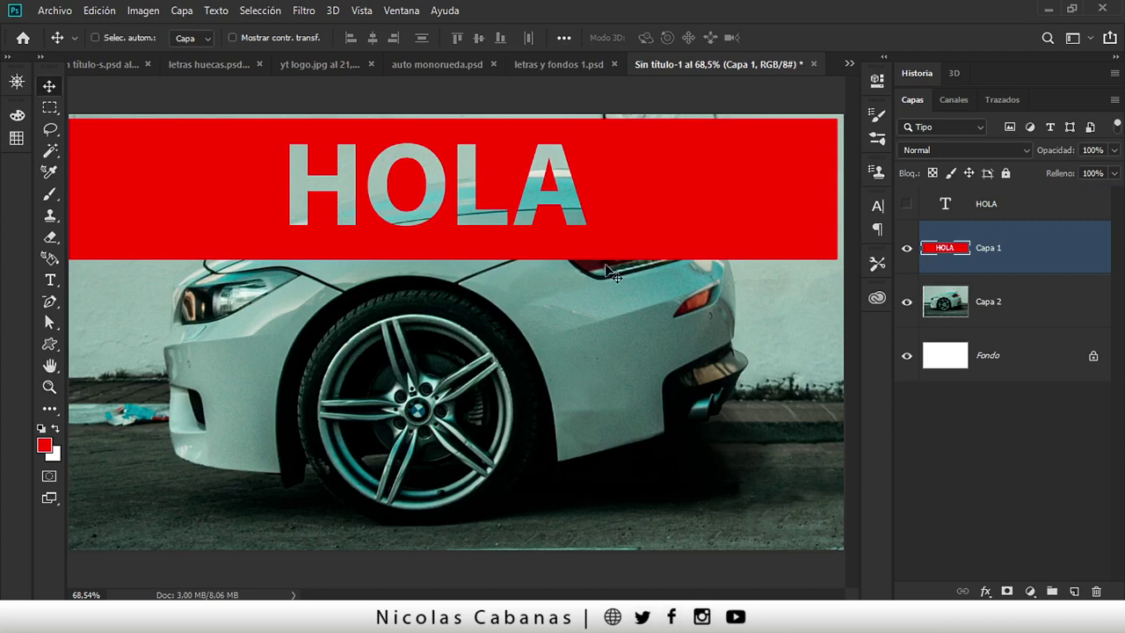
{"action": "key", "text": "t"}
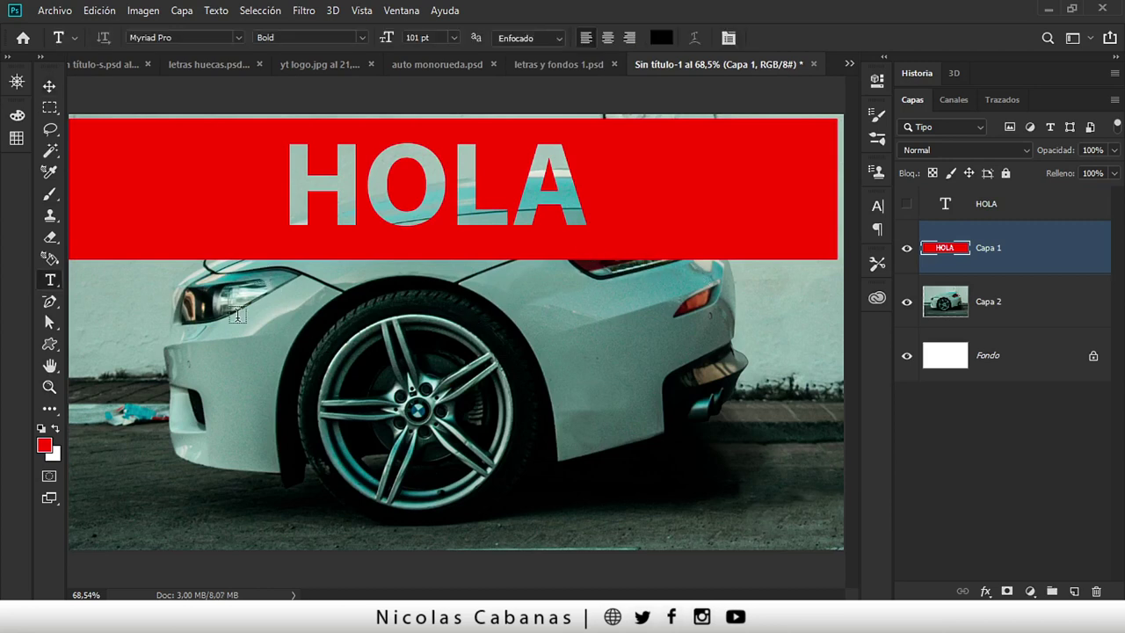
{"action": "left_click", "coordinate": [237, 314]}
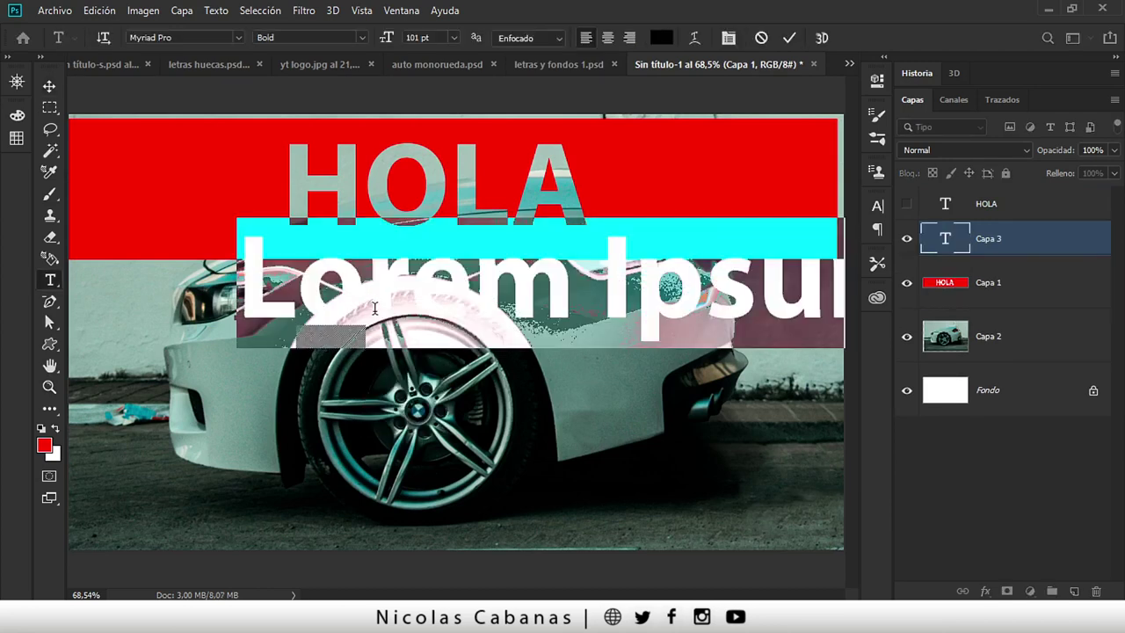
{"action": "key", "text": "BackSpace"}
{"action": "type", "text": "CR"}
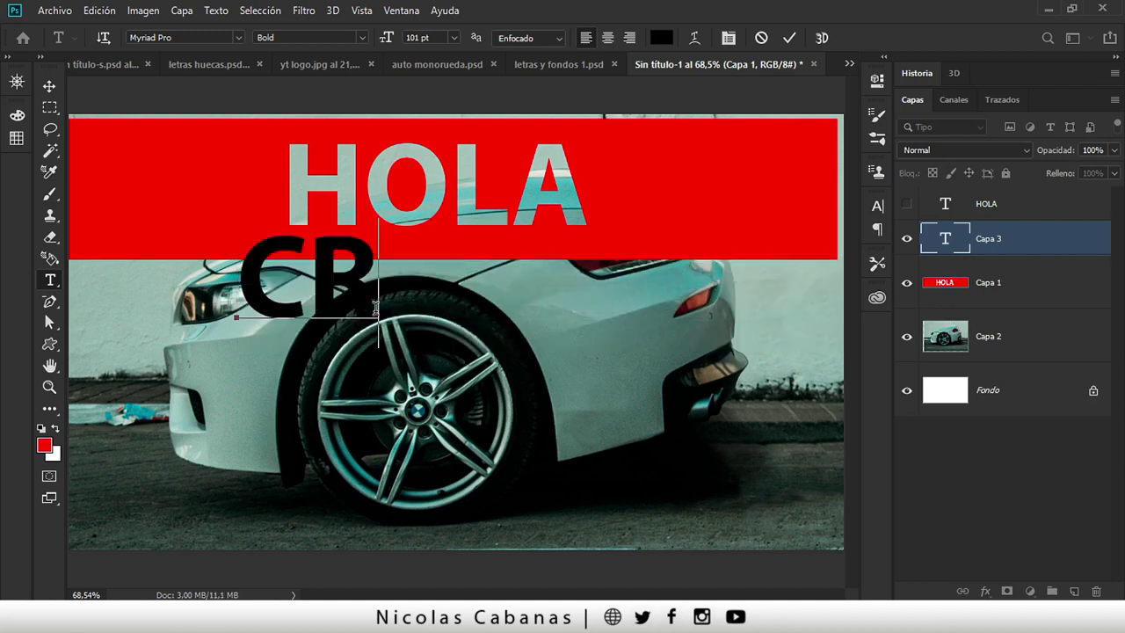
{"action": "type", "text": "ACK"}
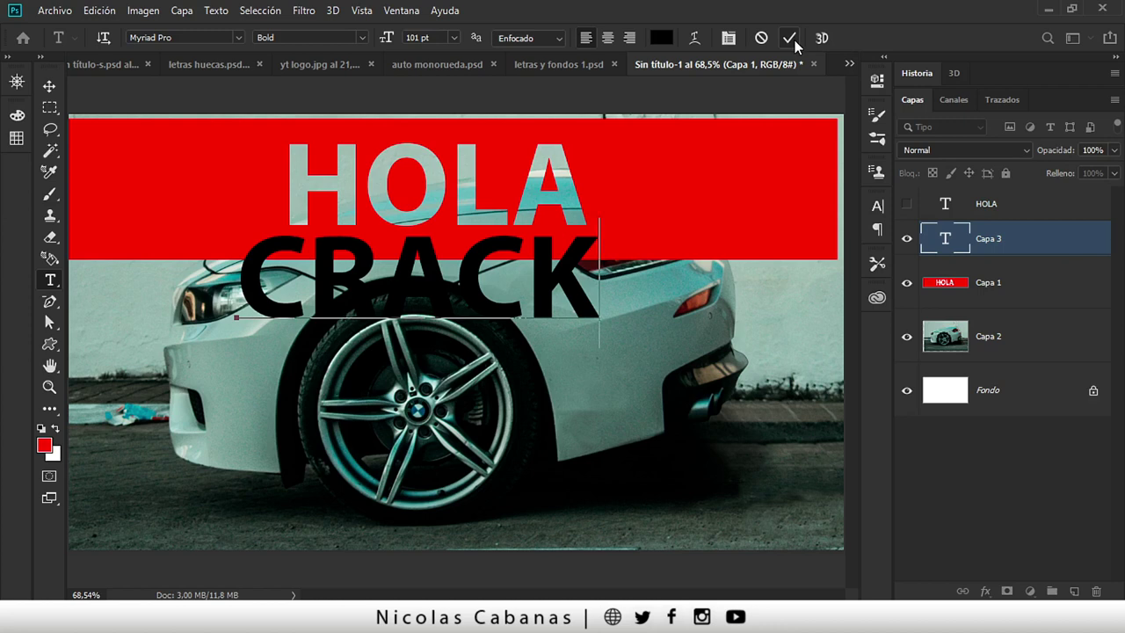
{"action": "left_click", "coordinate": [795, 40]}
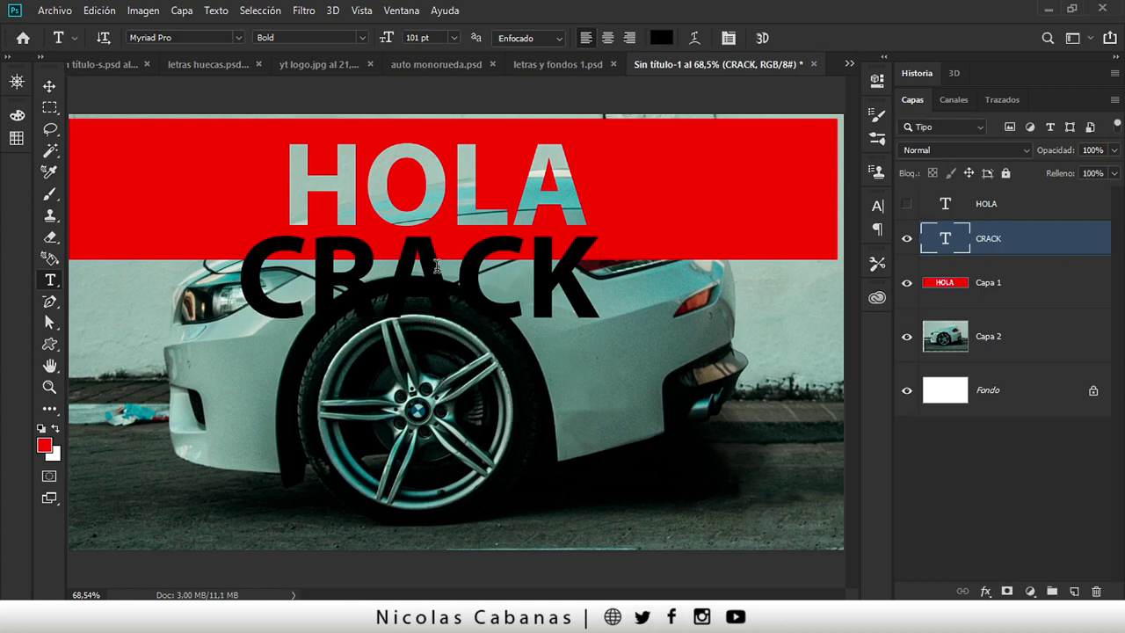
- Replace the CRACK layer with a new 'CRACK' text layer moved down-left below the band
{"action": "key", "text": "Delete"}
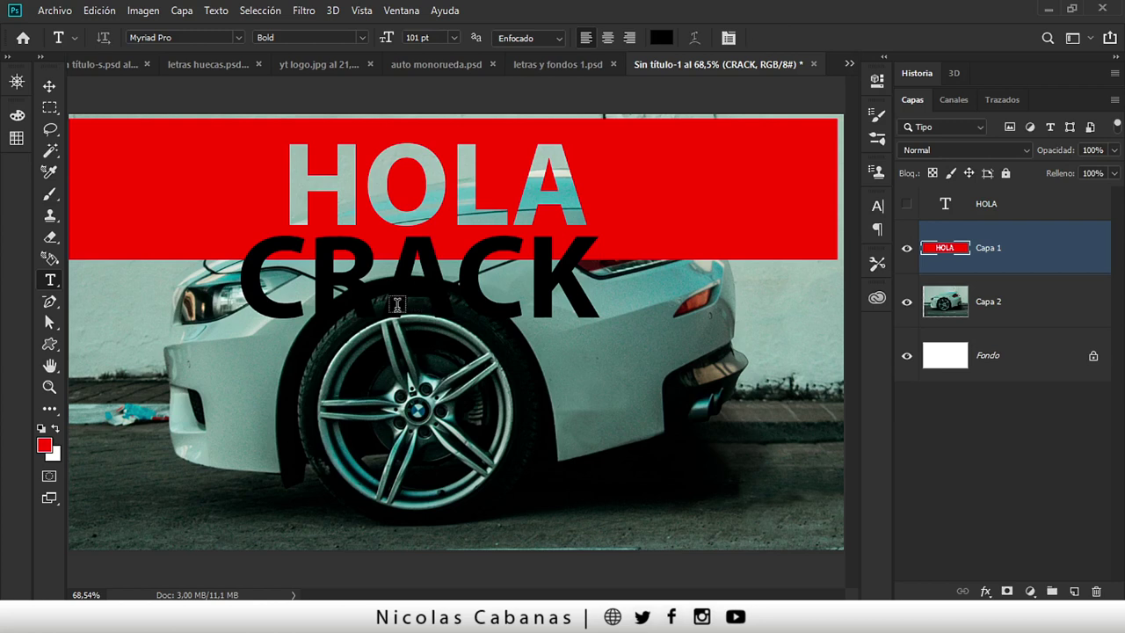
{"action": "left_click", "coordinate": [325, 305]}
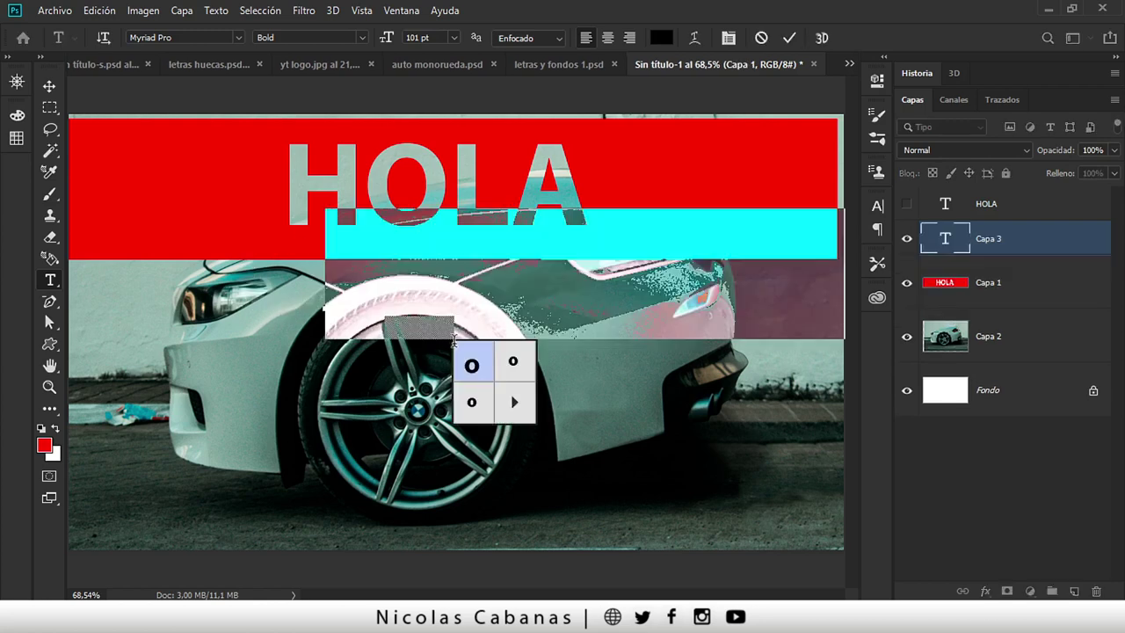
{"action": "type", "text": "RACK"}
{"action": "key", "text": "Home"}
{"action": "type", "text": "C"}
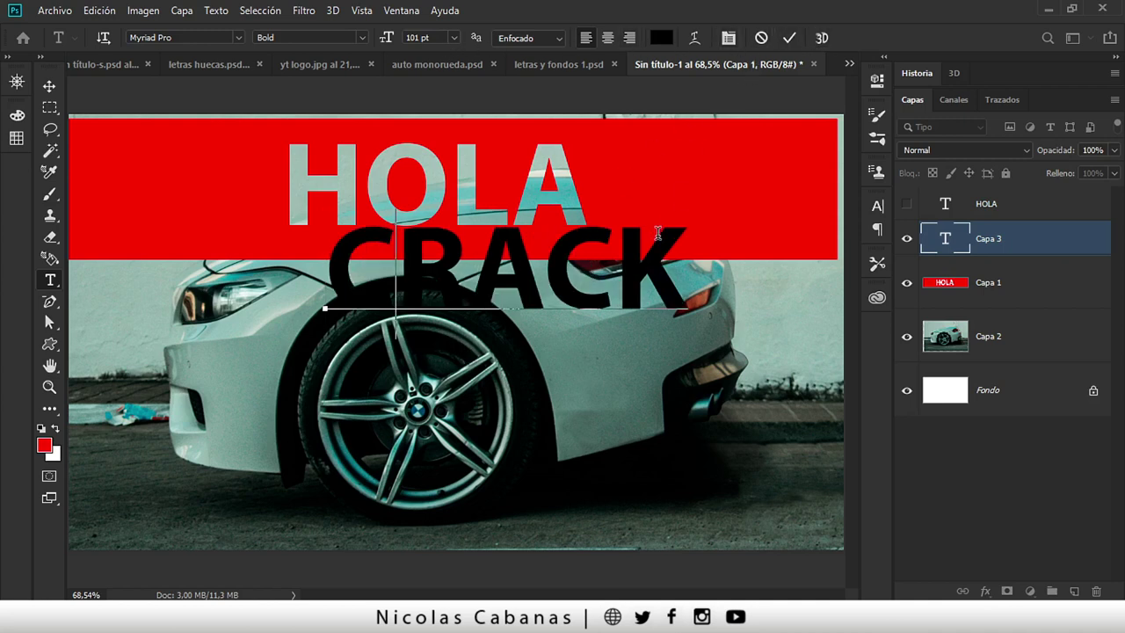
{"action": "key", "text": "ctrl"}
{"action": "key", "text": "ctrl+Return"}
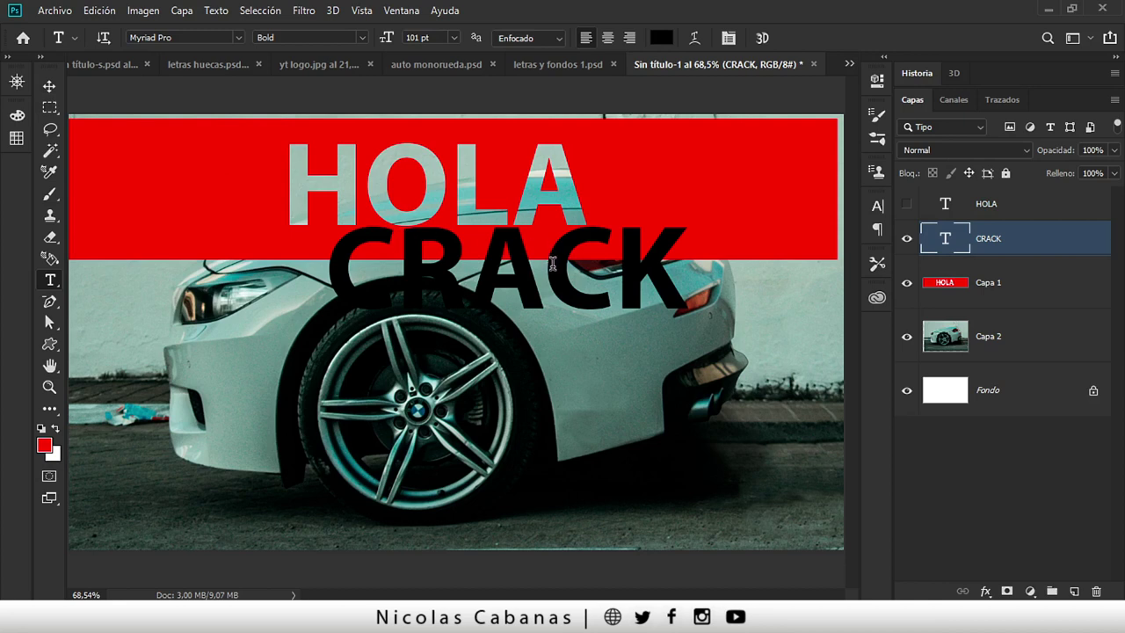
{"action": "mouse_move", "coordinate": [552, 262]}
{"action": "left_mouse_down"}
{"action": "mouse_move", "coordinate": [476, 296]}
{"action": "mouse_move", "coordinate": [496, 321]}
{"action": "left_mouse_up"}
- Nudge CRACK slightly up-left and hide the car photo layer Capa 2
{"action": "left_click", "coordinate": [50, 87]}
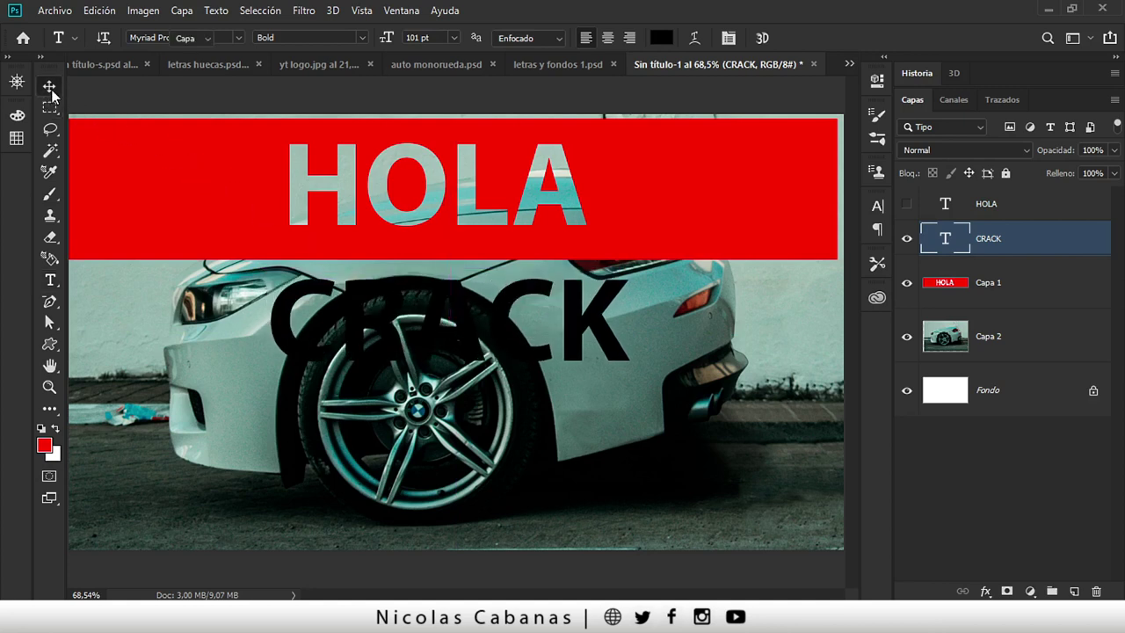
{"action": "left_click_drag", "start_coordinate": [465, 328], "coordinate": [452, 333]}
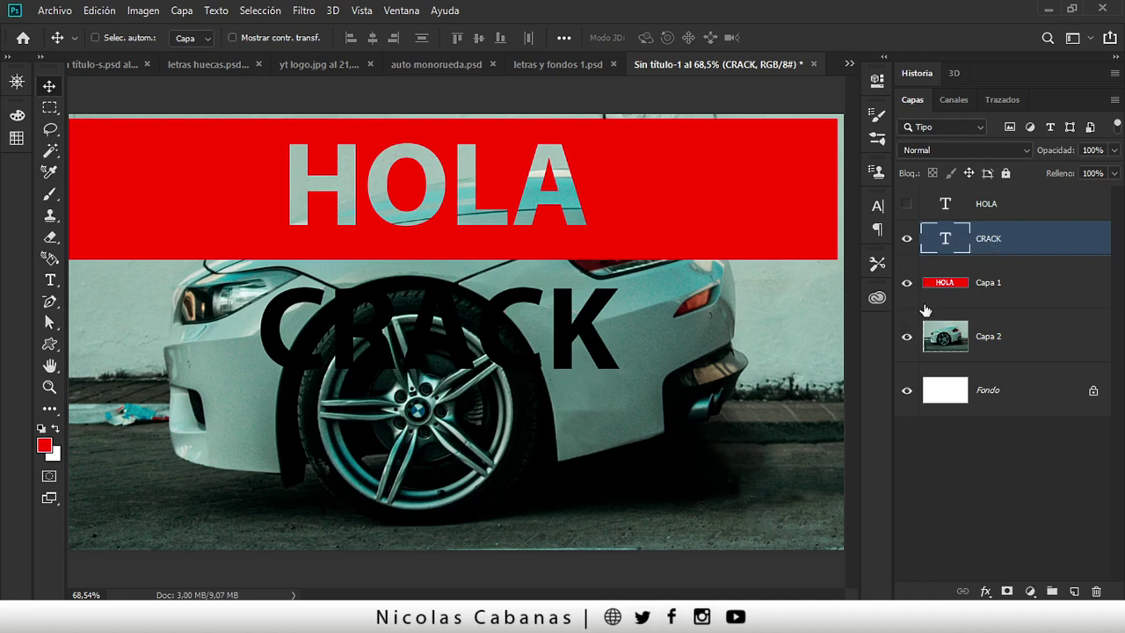
{"action": "left_click", "coordinate": [906, 337]}
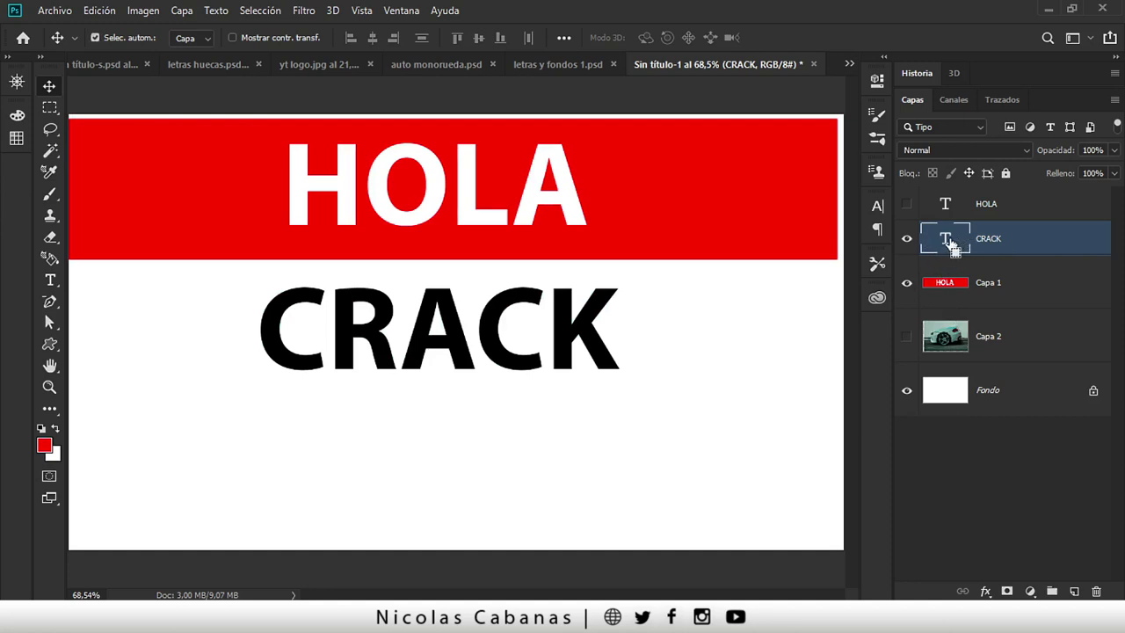
- Load CRACK as a selection, hide the text layer, and add a black solid colour fill layer
{"action": "left_click", "coordinate": [947, 241], "text": "ctrl"}
{"action": "left_click", "coordinate": [907, 238]}
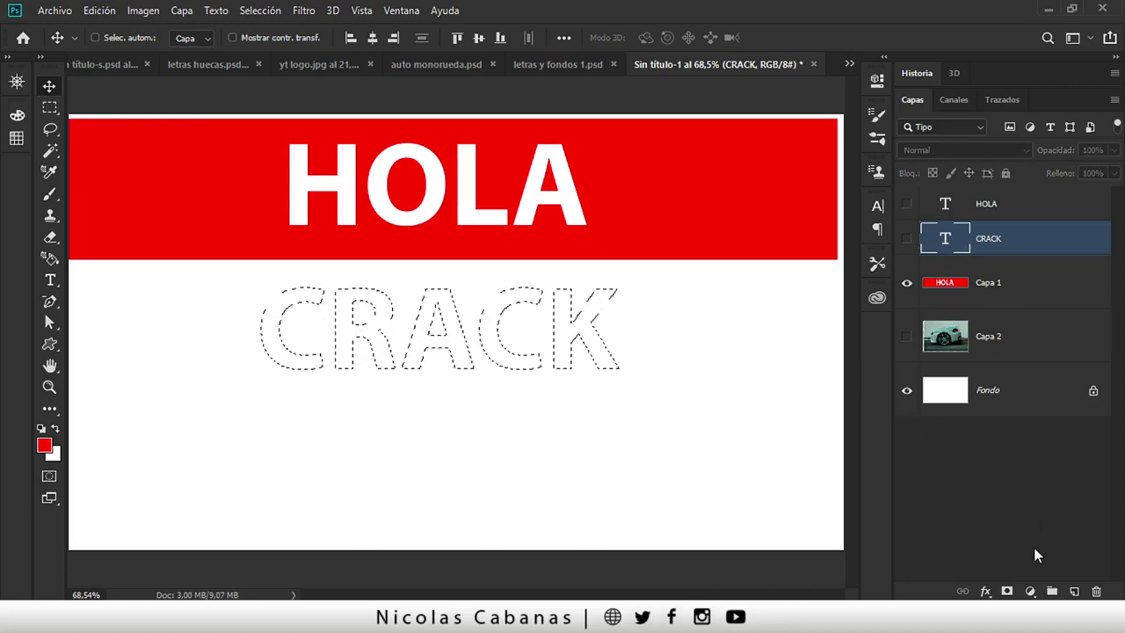
{"action": "left_click", "coordinate": [1030, 592]}
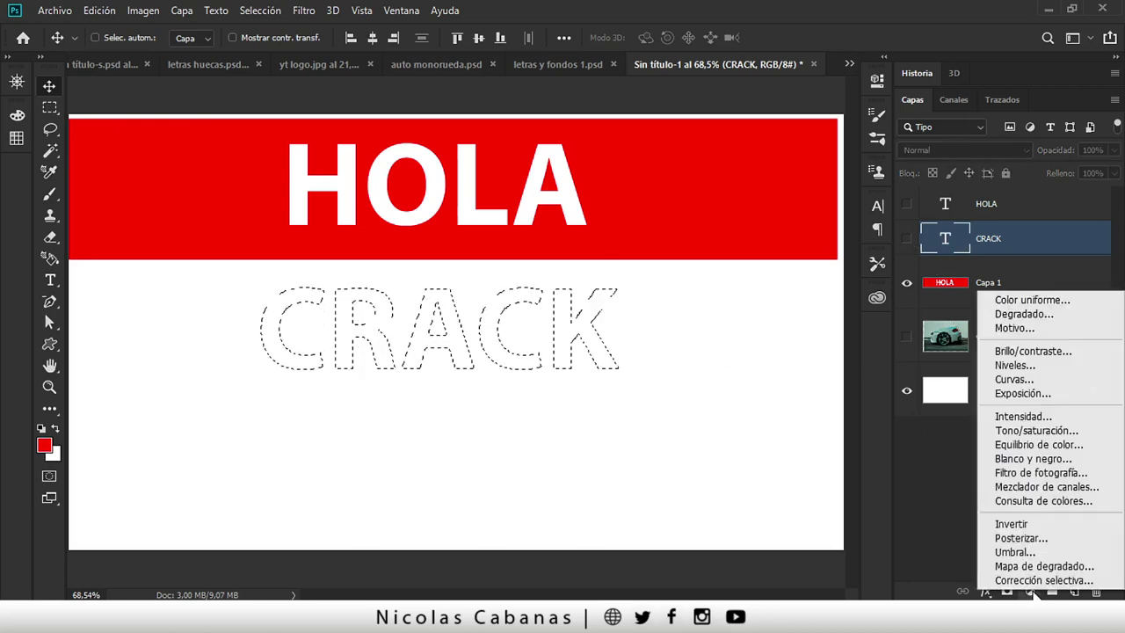
{"action": "left_click", "coordinate": [1020, 300]}
{"action": "left_click_drag", "start_coordinate": [469, 221], "coordinate": [351, 427]}
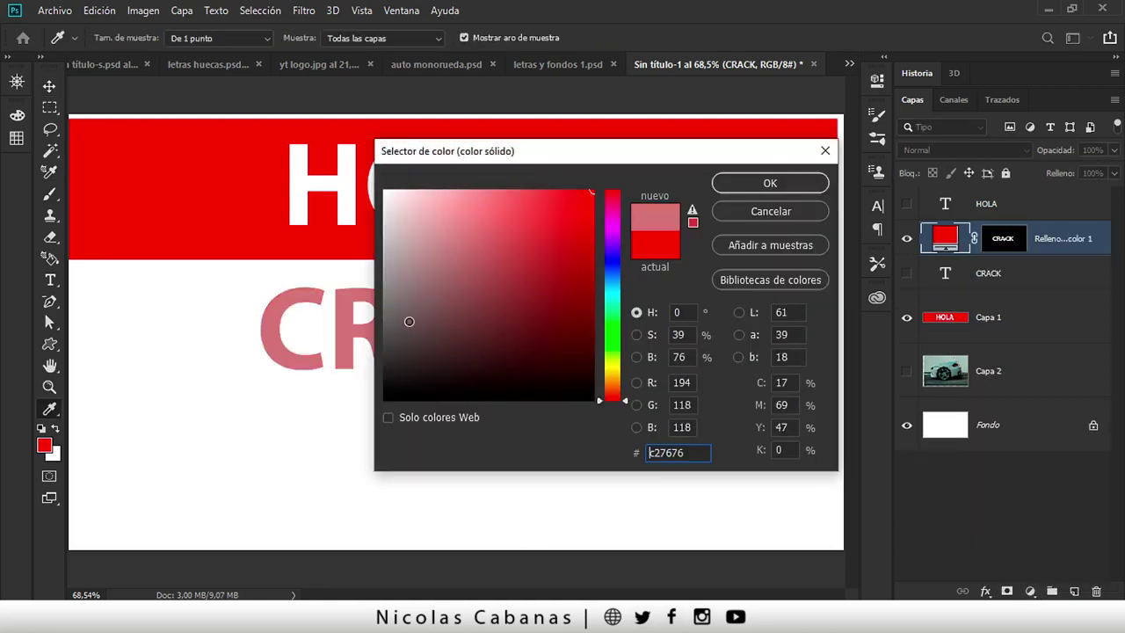
{"action": "left_click", "coordinate": [768, 187]}
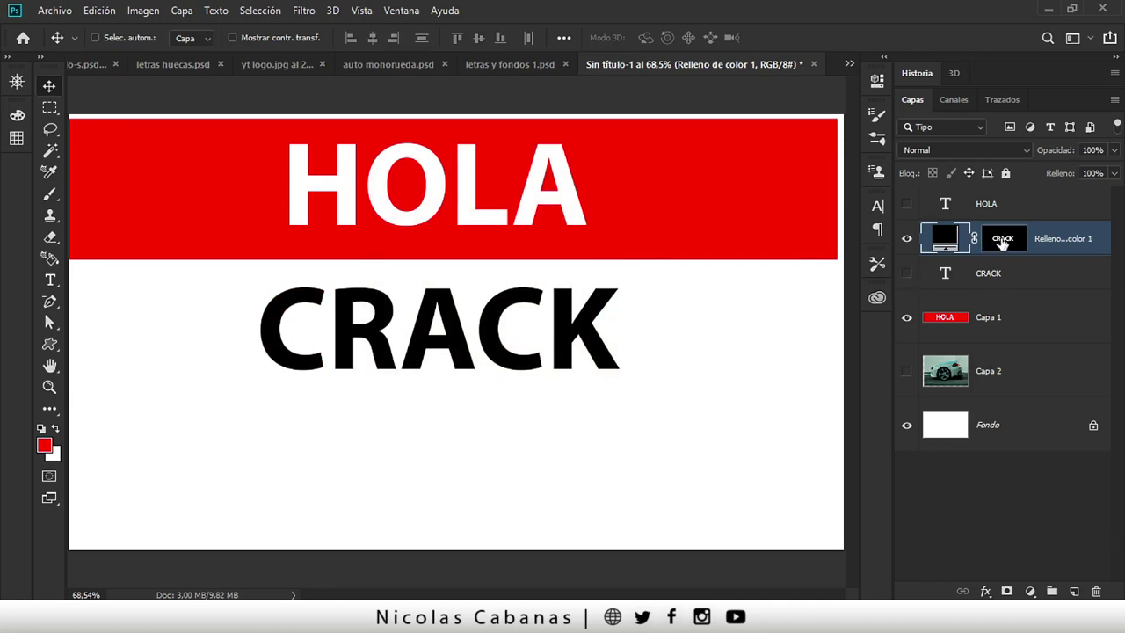
- Switch between the fill layer's mask and colour thumbnails, ending with the mask active
{"action": "left_click", "coordinate": [1003, 242]}
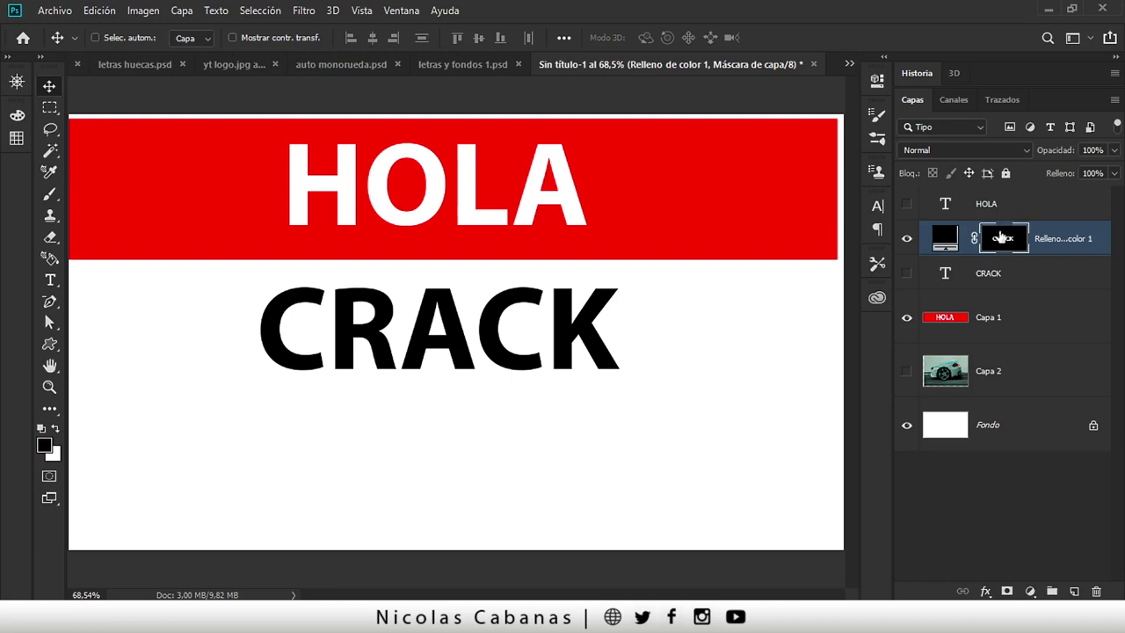
{"action": "left_click", "coordinate": [948, 241]}
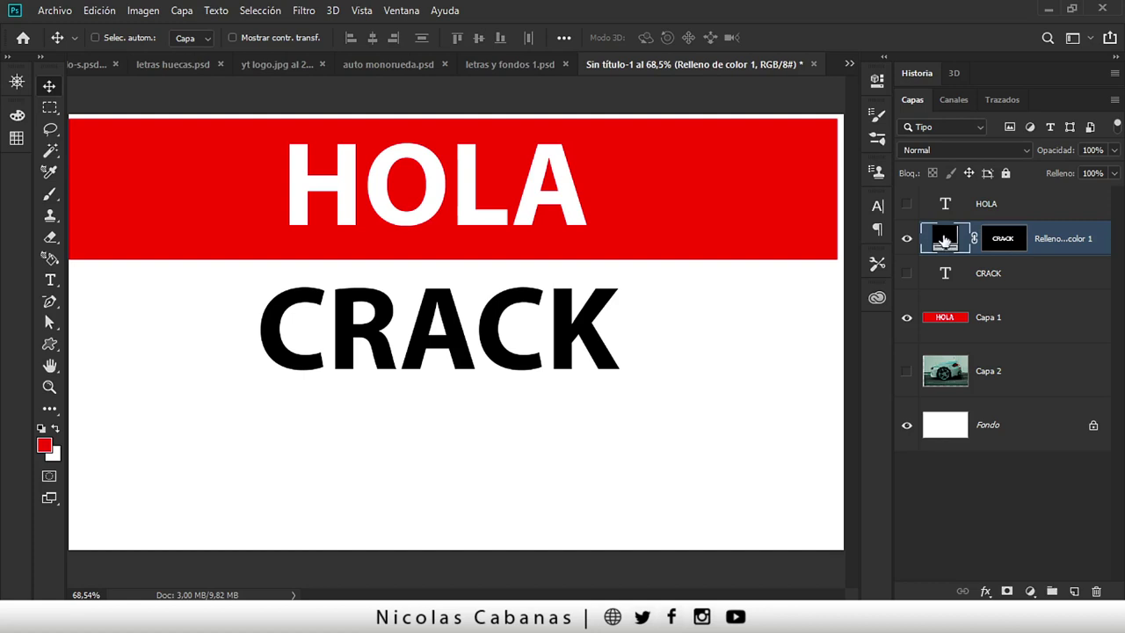
{"action": "left_click", "coordinate": [1005, 239]}
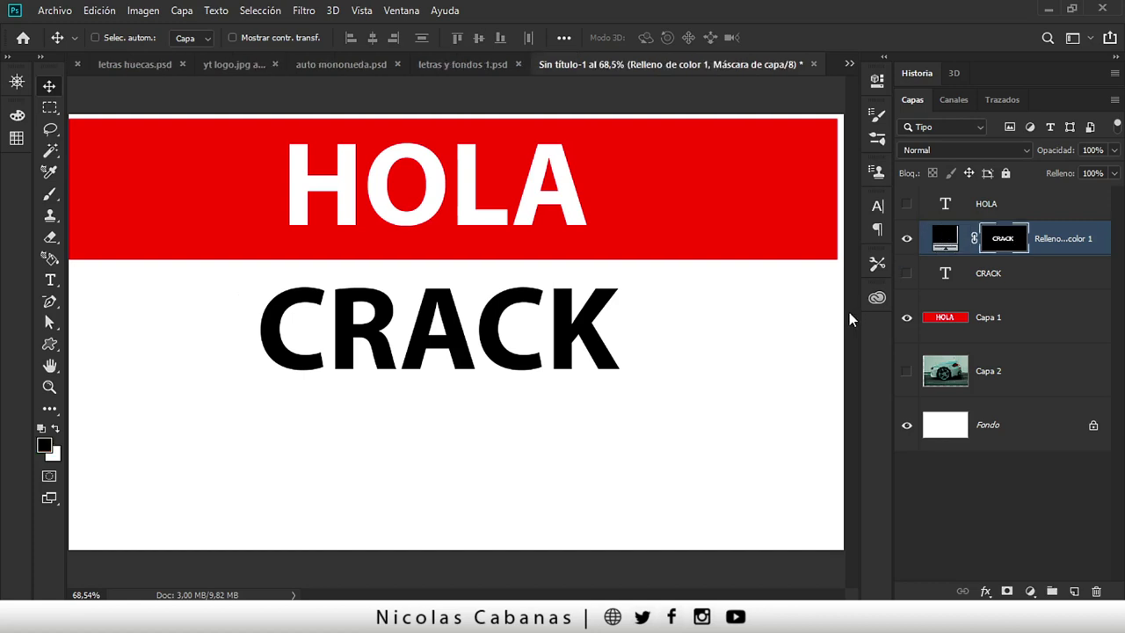
- Invert the CRACK mask, show the car photo Capa 2, and zoom out to the whole poster
{"action": "key", "text": "ctrl+i"}
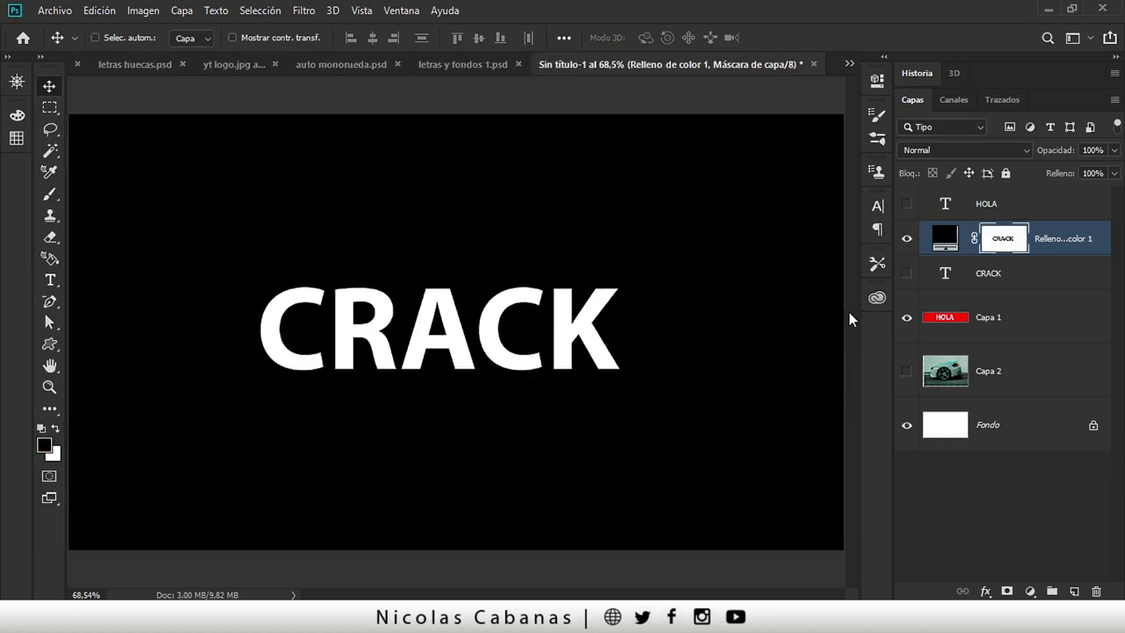
{"action": "left_click", "coordinate": [907, 372]}
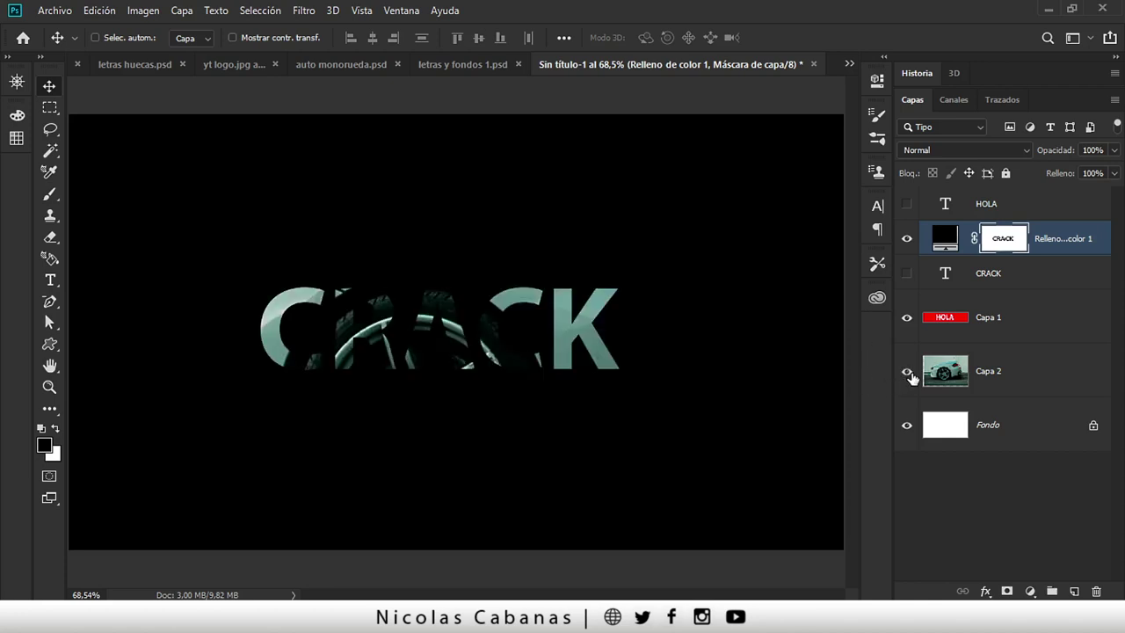
{"action": "left_click", "coordinate": [907, 373]}
{"action": "key", "text": "z"}
{"action": "left_click_drag", "start_coordinate": [628, 353], "coordinate": [593, 350]}
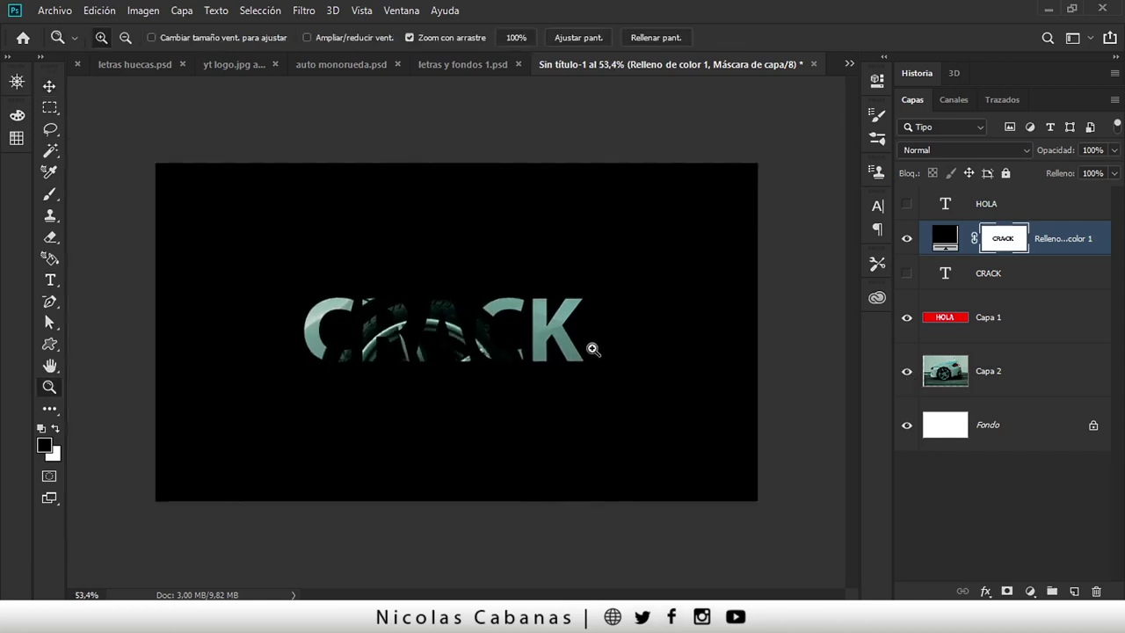
- Marquee an edge-to-edge band around CRACK and invert the selection
{"action": "left_click", "coordinate": [50, 107]}
{"action": "left_click", "coordinate": [110, 109]}
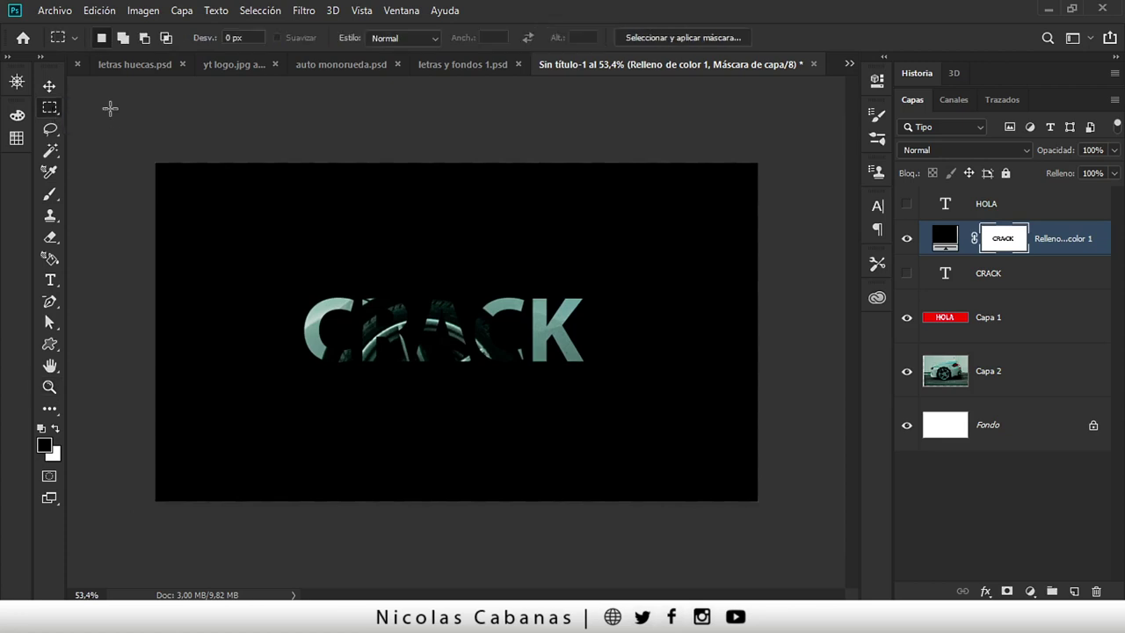
{"action": "mouse_move", "coordinate": [153, 284]}
{"action": "left_mouse_down"}
{"action": "mouse_move", "coordinate": [769, 373]}
{"action": "mouse_move", "coordinate": [773, 384]}
{"action": "left_mouse_up"}
{"action": "key", "text": "ctrl+semicolon"}
{"action": "left_click", "coordinate": [258, 10]}
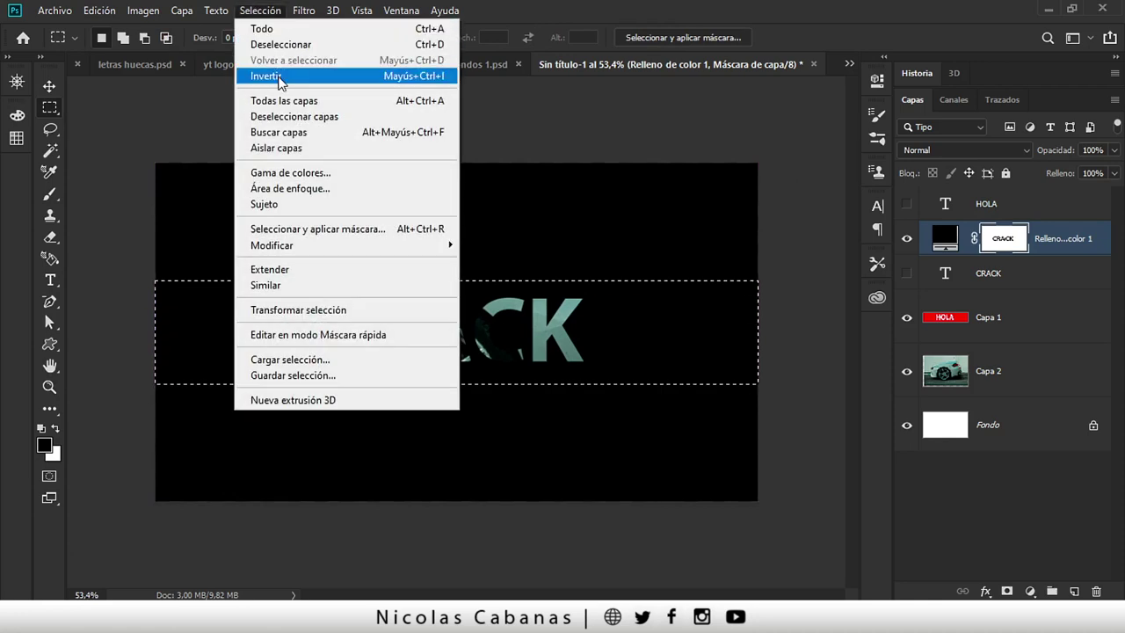
{"action": "left_click", "coordinate": [280, 78]}
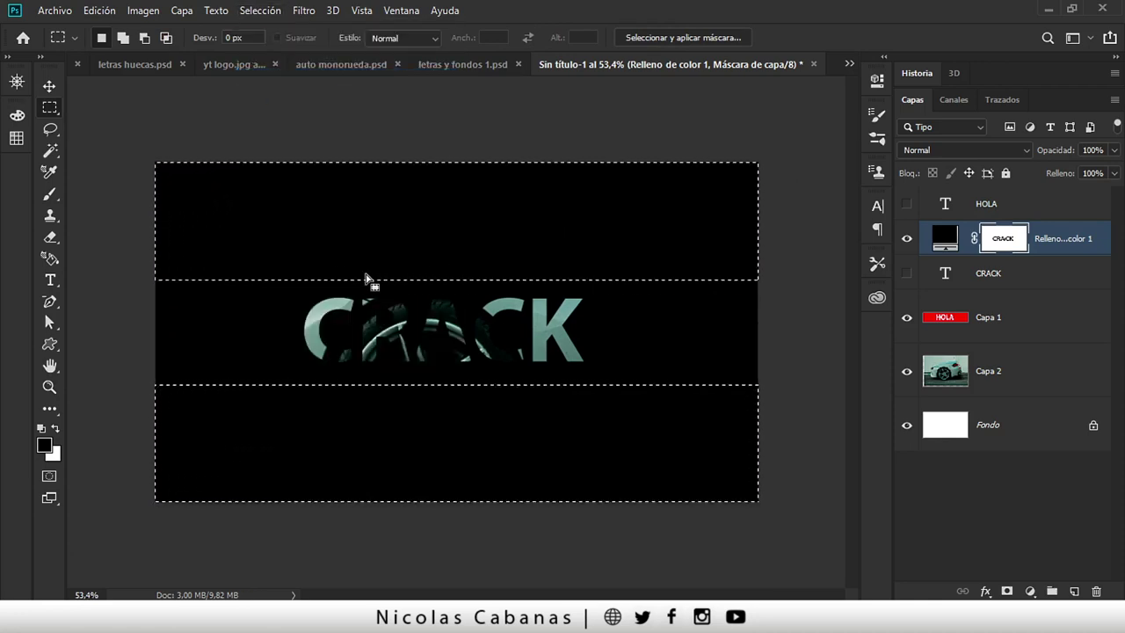
- Fill the mask with black in the top and bottom areas using Alt+Backspace
{"action": "left_click", "coordinate": [101, 14]}
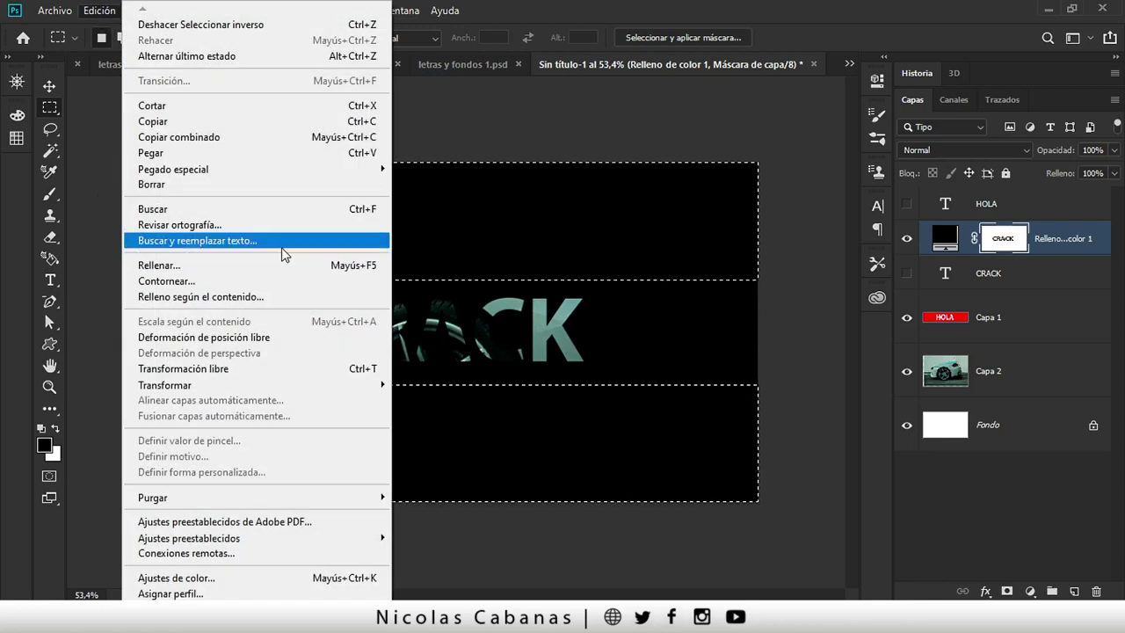
{"action": "left_click", "coordinate": [819, 18]}
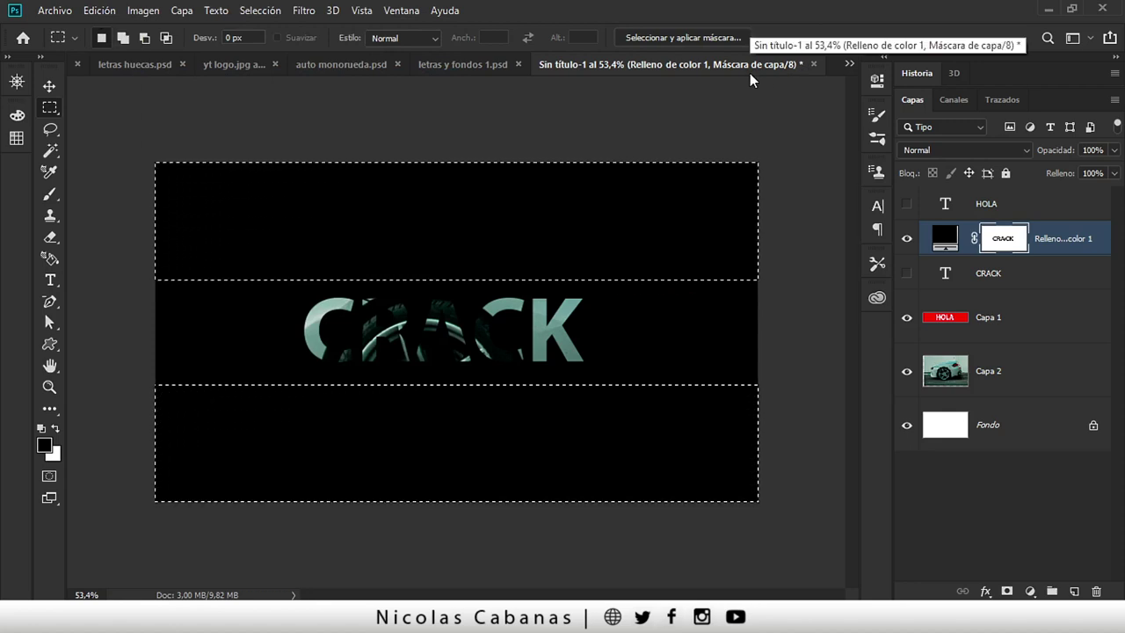
{"action": "key", "text": "alt+BackSpace"}
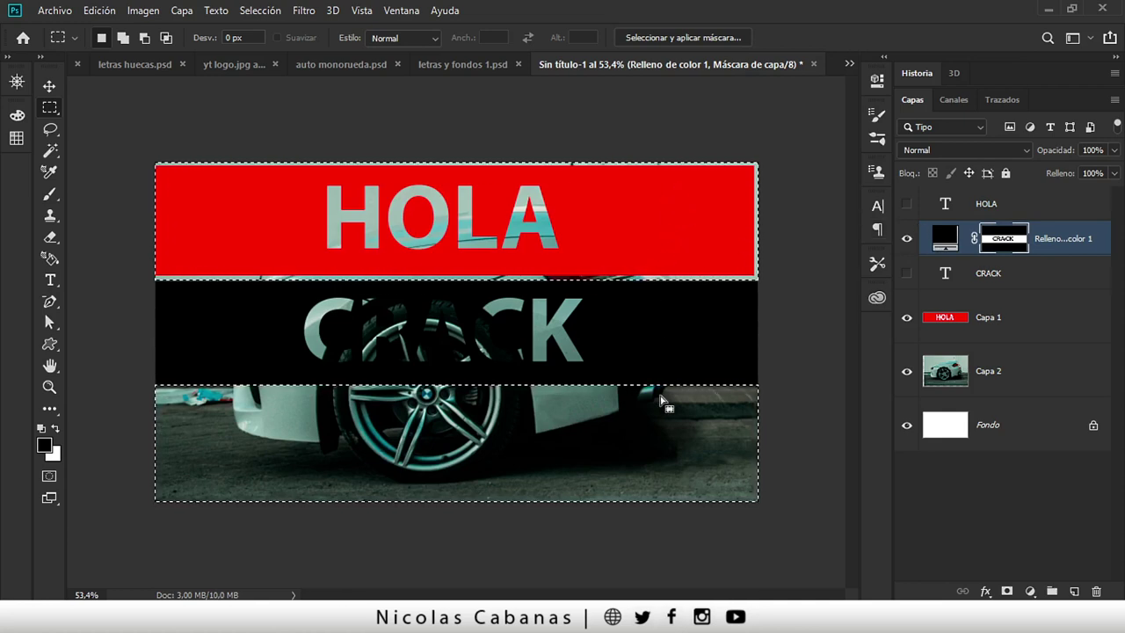
- Deselect the band via Selección > Deseleccionar and zoom in on the poster
{"action": "left_click", "coordinate": [277, 13]}
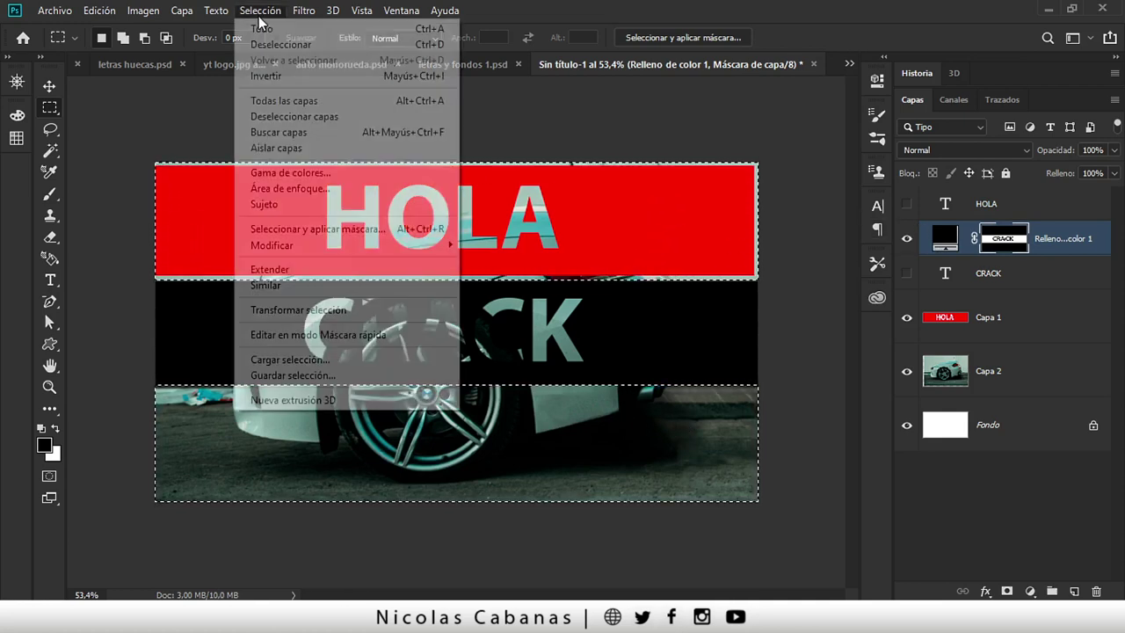
{"action": "left_click", "coordinate": [260, 43]}
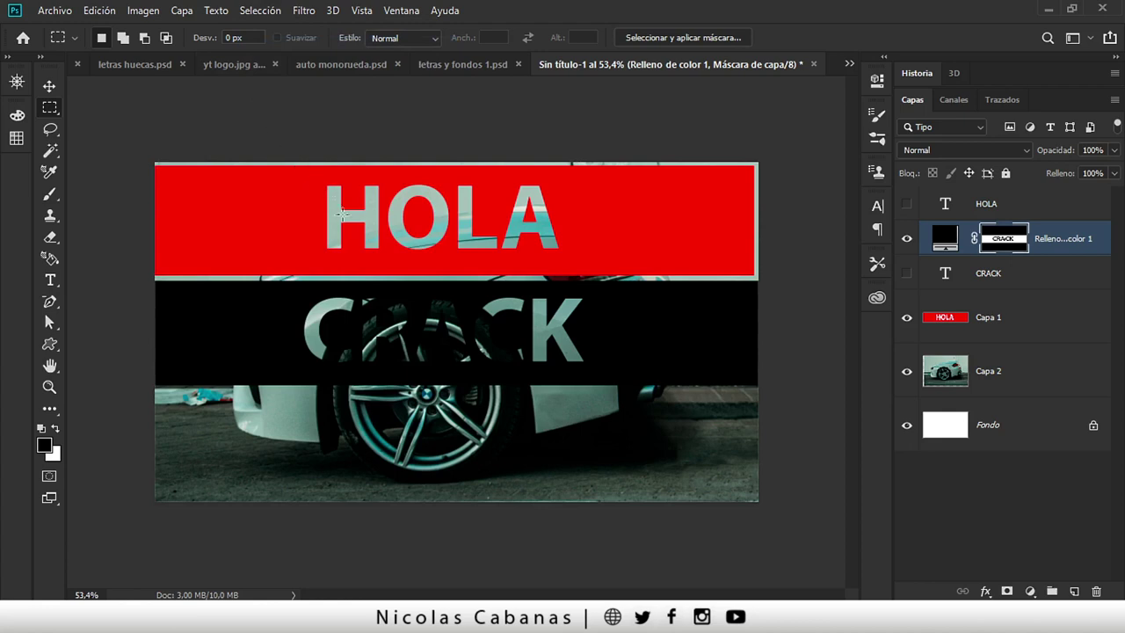
{"action": "key", "text": "z"}
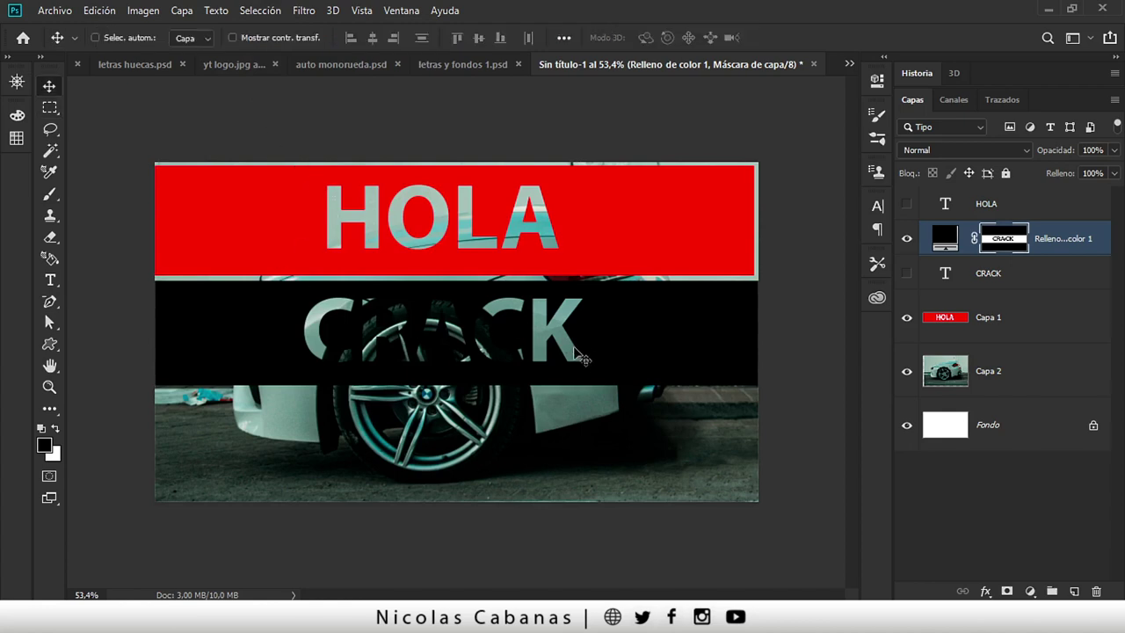
{"action": "key", "text": "ctrl+plus"}
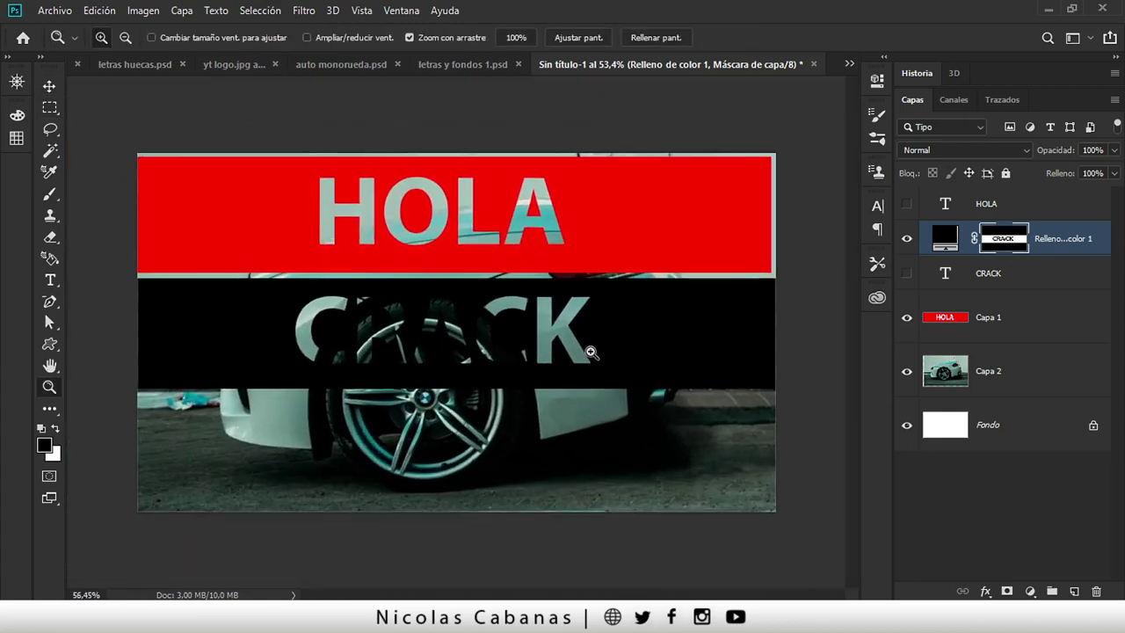
{"action": "left_click", "coordinate": [452, 318]}
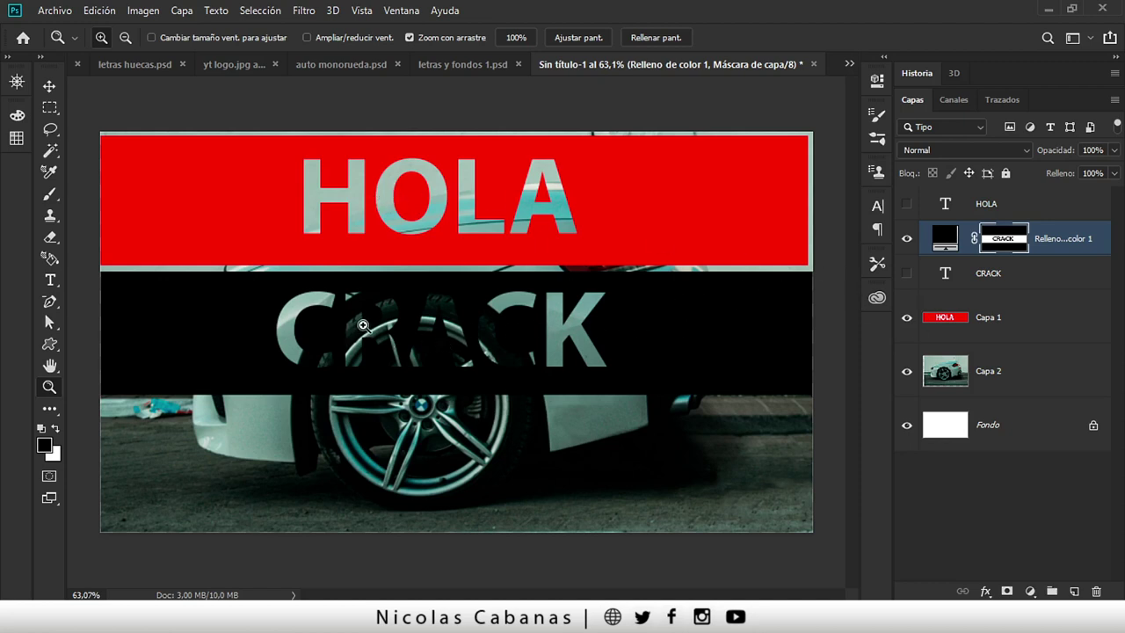
- Try a green fill colour in the colour picker, then cancel to keep black
{"action": "double_click", "coordinate": [948, 231]}
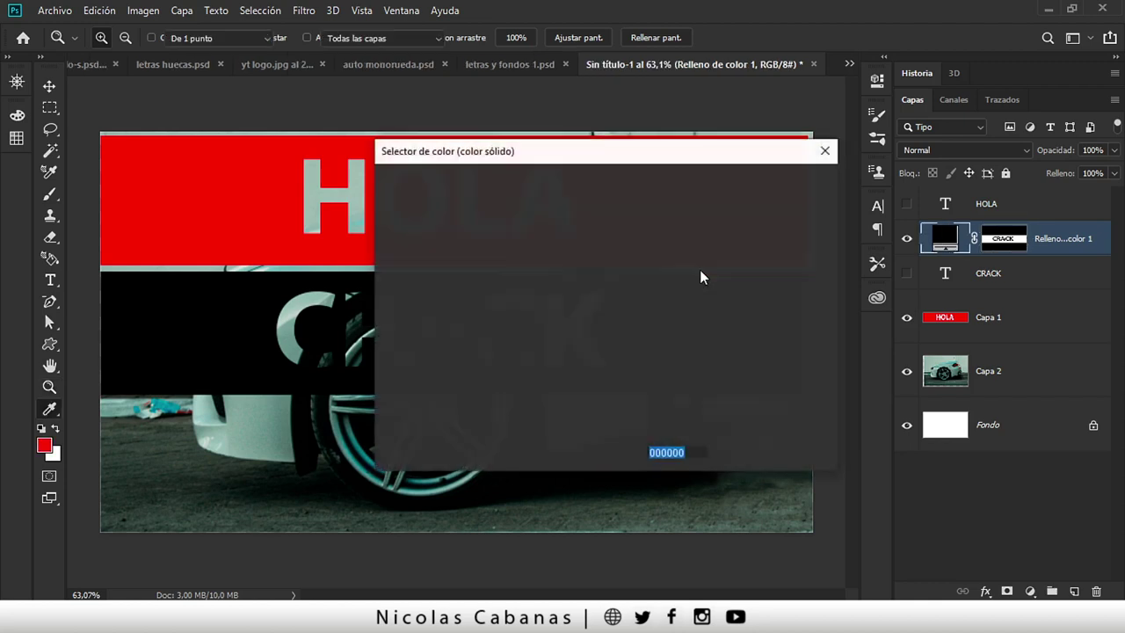
{"action": "left_click", "coordinate": [613, 332]}
{"action": "left_click", "coordinate": [542, 317]}
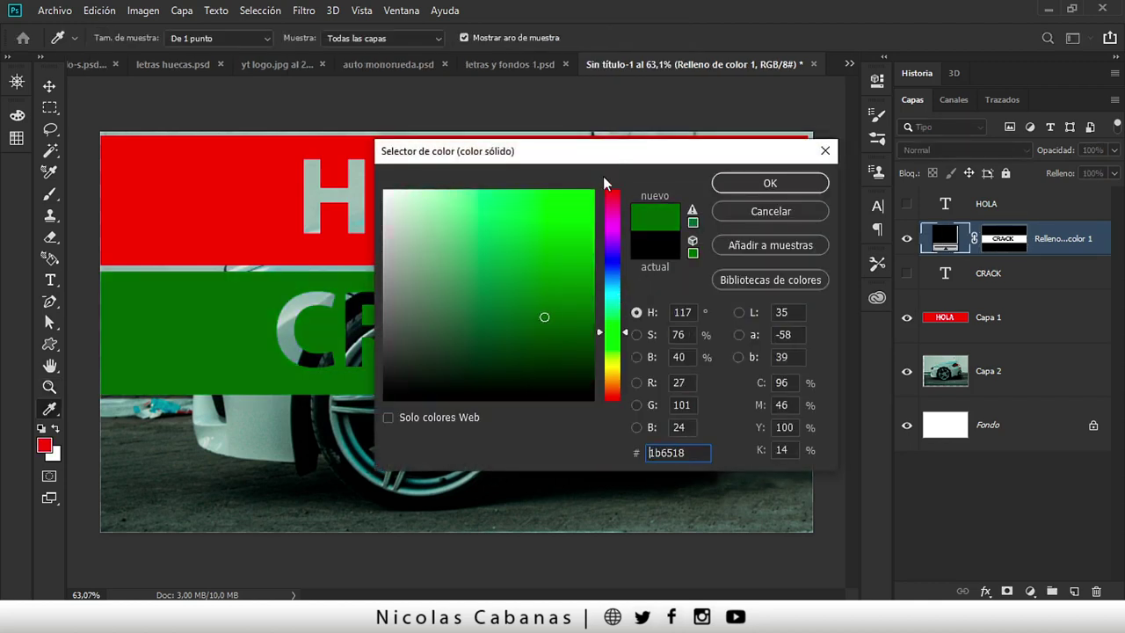
{"action": "left_click_drag", "start_coordinate": [606, 151], "coordinate": [804, 111]}
{"action": "left_click_drag", "start_coordinate": [801, 199], "coordinate": [779, 264]}
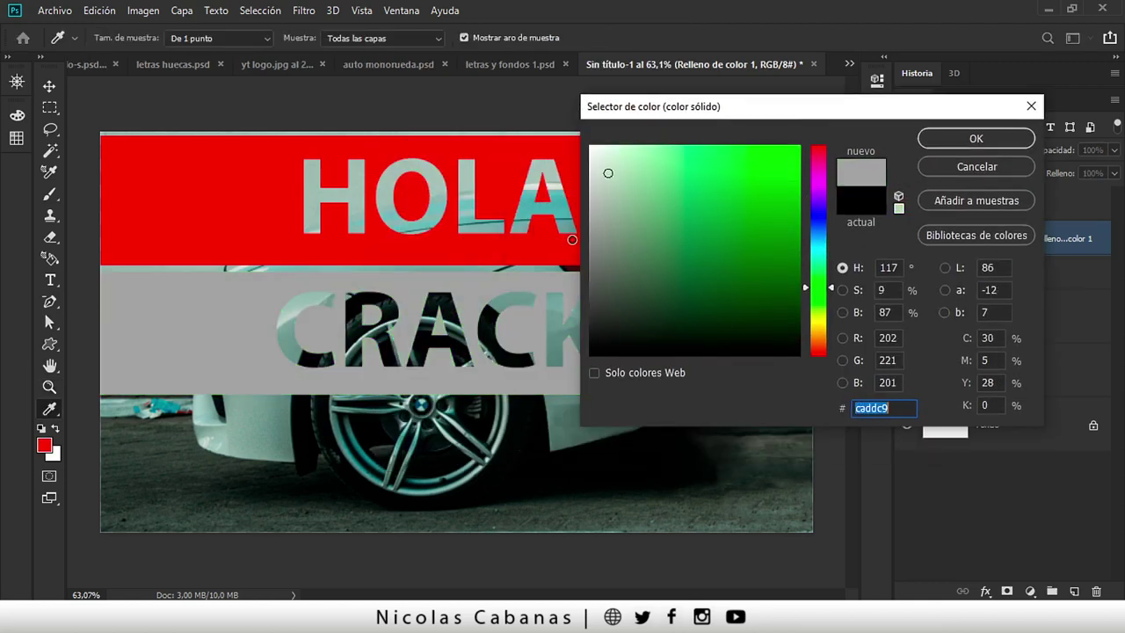
{"action": "left_click", "coordinate": [965, 163]}
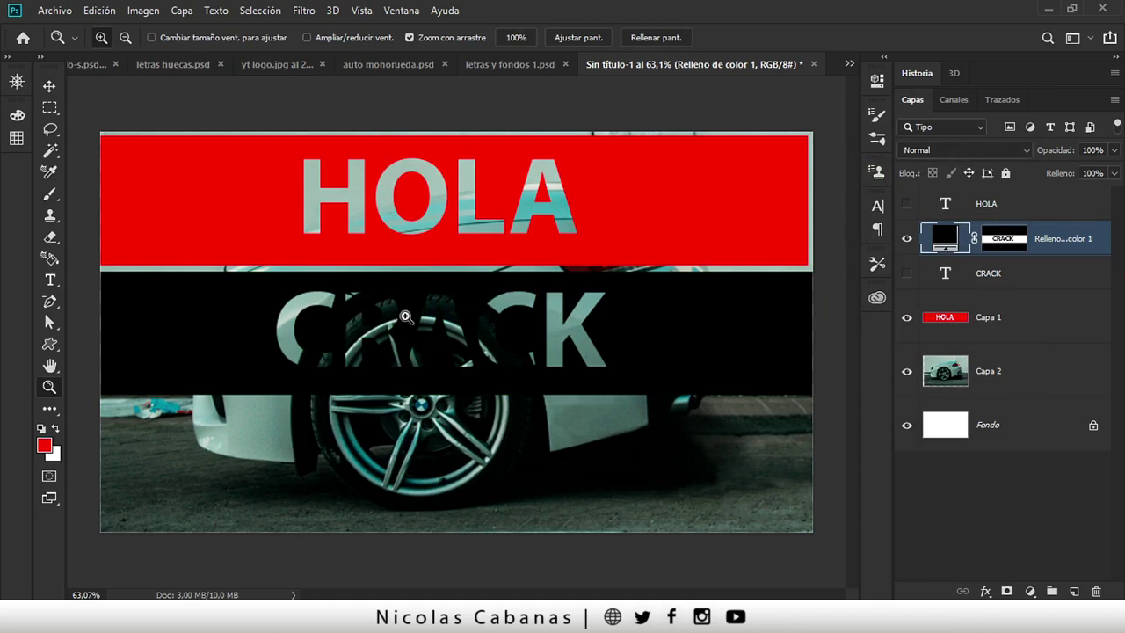
- Hide the car photo layer, zoom out, and switch to auto monorueda.psd
{"action": "left_click_drag", "start_coordinate": [367, 337], "coordinate": [790, 379]}
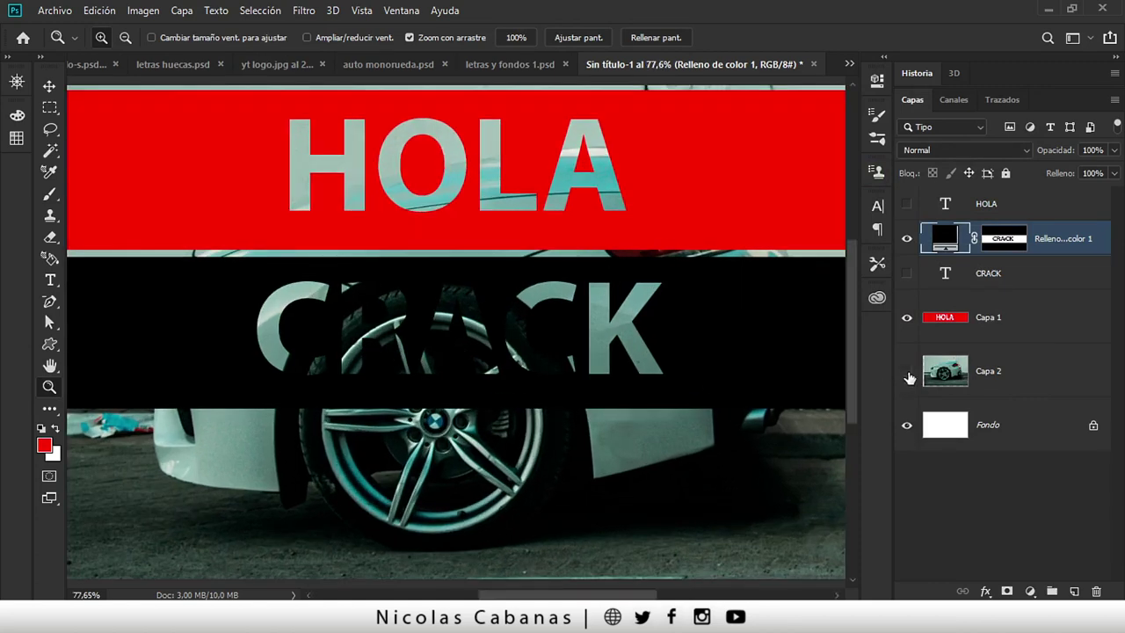
{"action": "left_click", "coordinate": [907, 371]}
{"action": "mouse_move", "coordinate": [561, 305]}
{"action": "left_mouse_down"}
{"action": "mouse_move", "coordinate": [609, 304]}
{"action": "mouse_move", "coordinate": [587, 316]}
{"action": "left_mouse_up"}
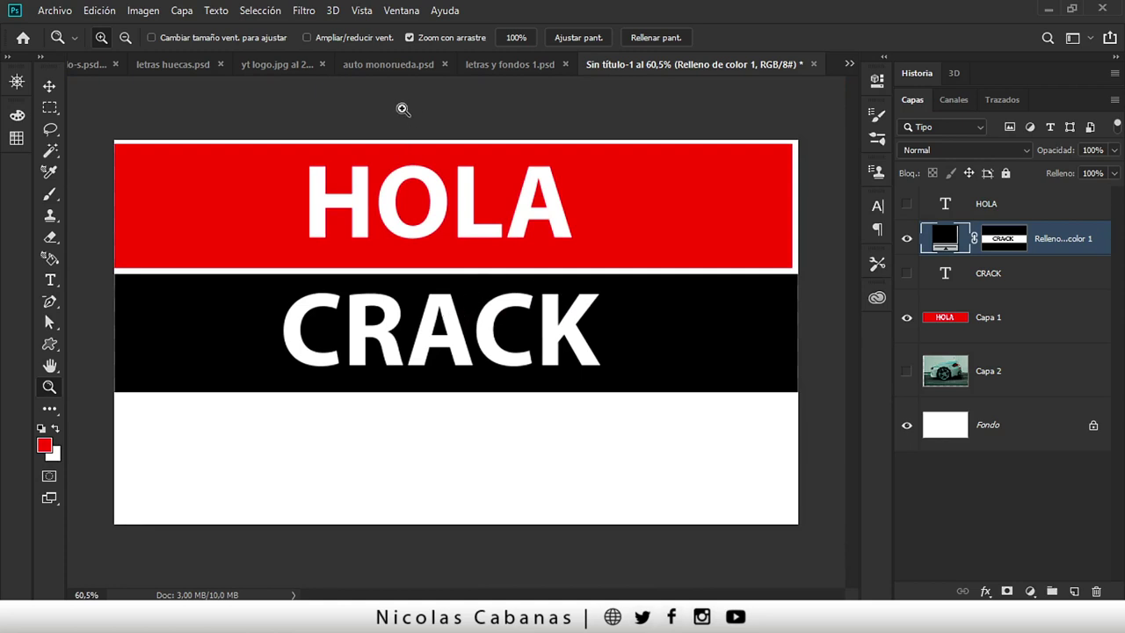
{"action": "left_click", "coordinate": [381, 65]}
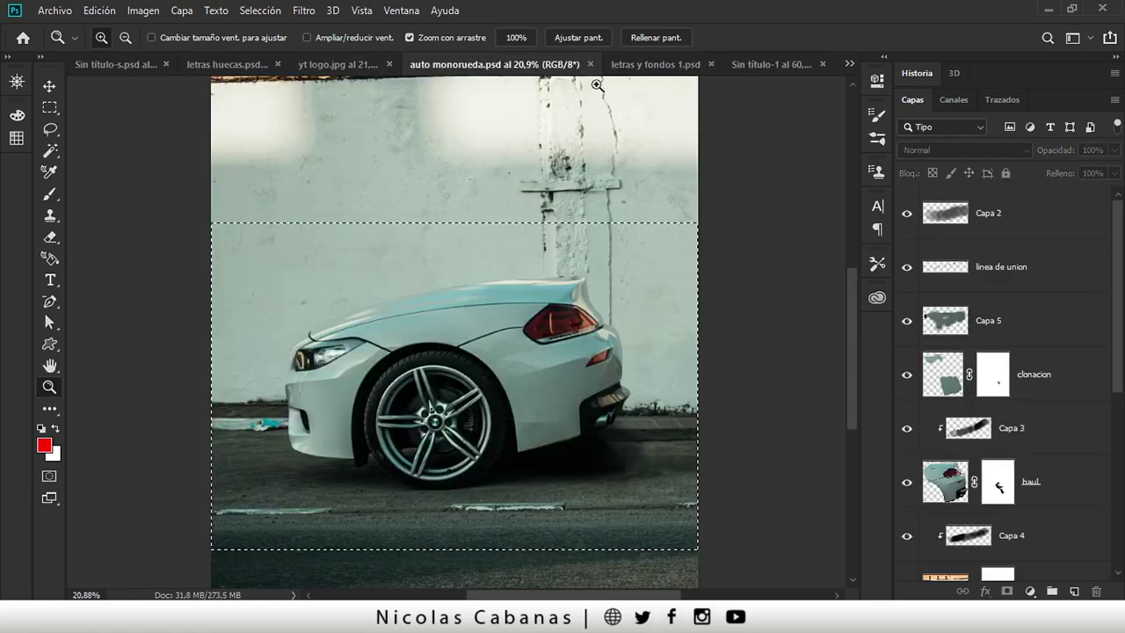
- Switch to the letras y fondos 1.psd tab to review the reference design
{"action": "left_click", "coordinate": [646, 65]}
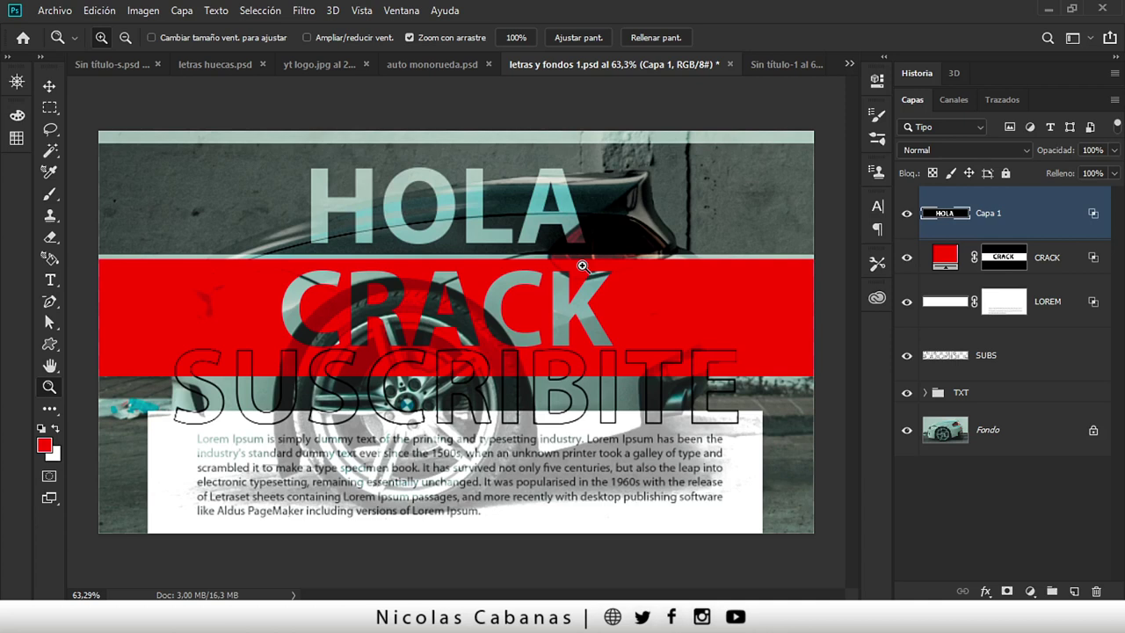
{"action": "left_click", "coordinate": [768, 69]}
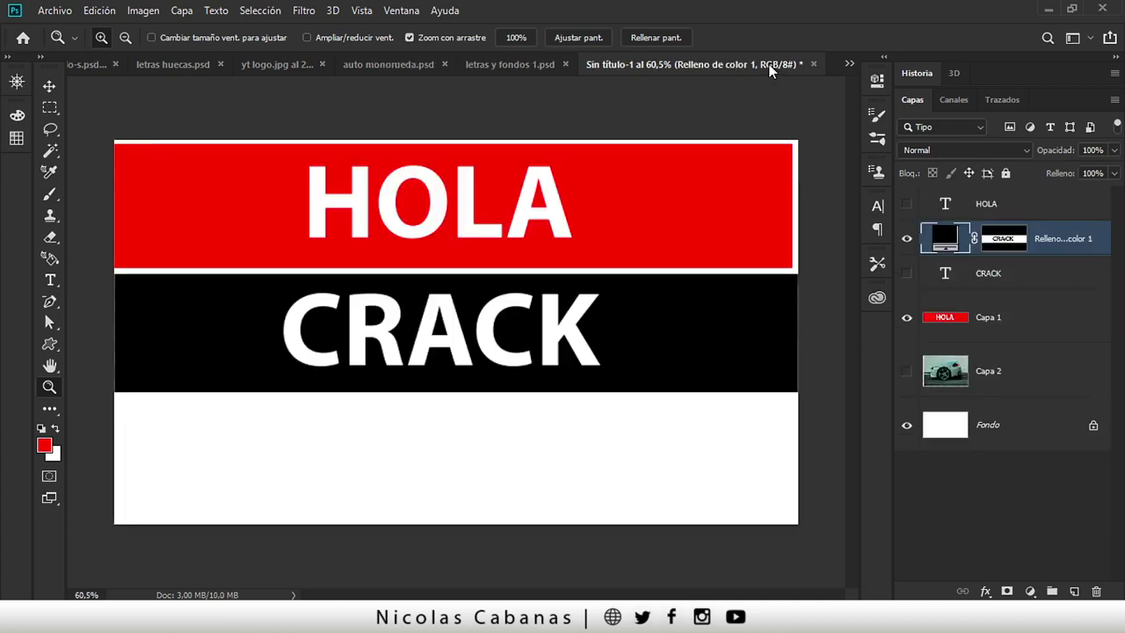